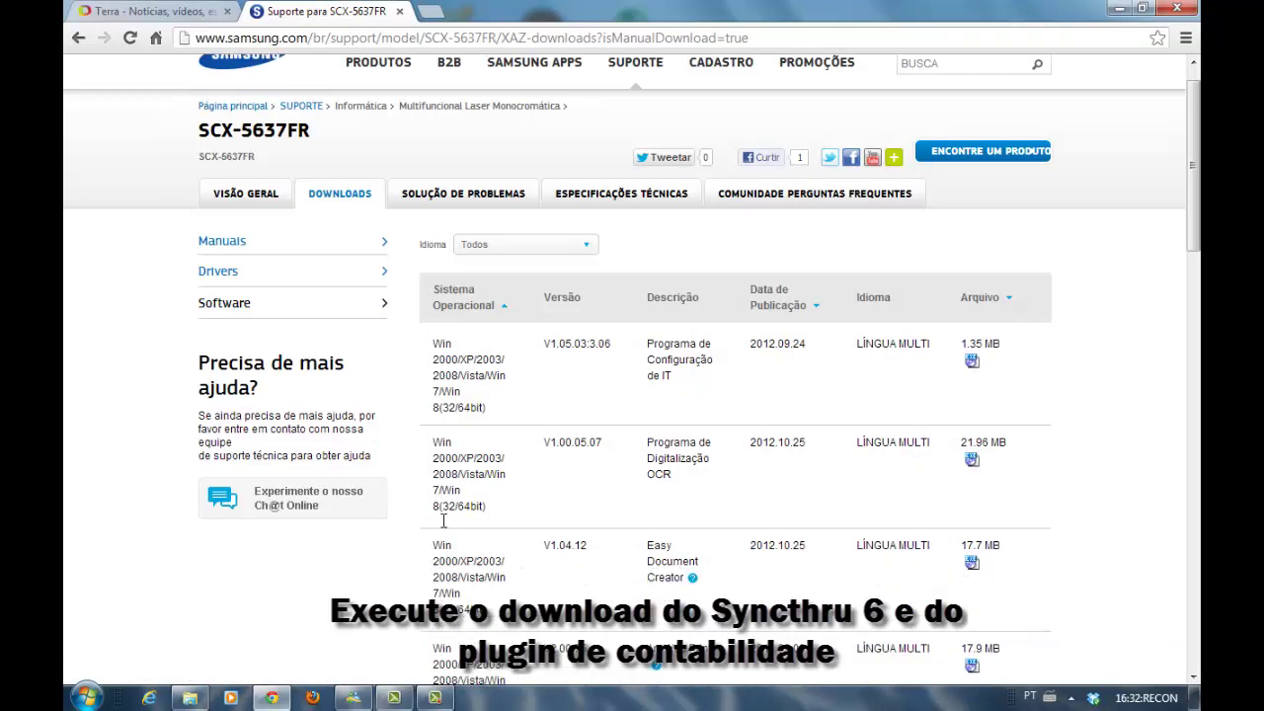
Start downloading SyncThru 6, "Plug-in de conta de trabalho" and SyncThru 6 SNMP Agent, and quit the browser, cancelling the downloads
scroll(442, 521, down, 3)
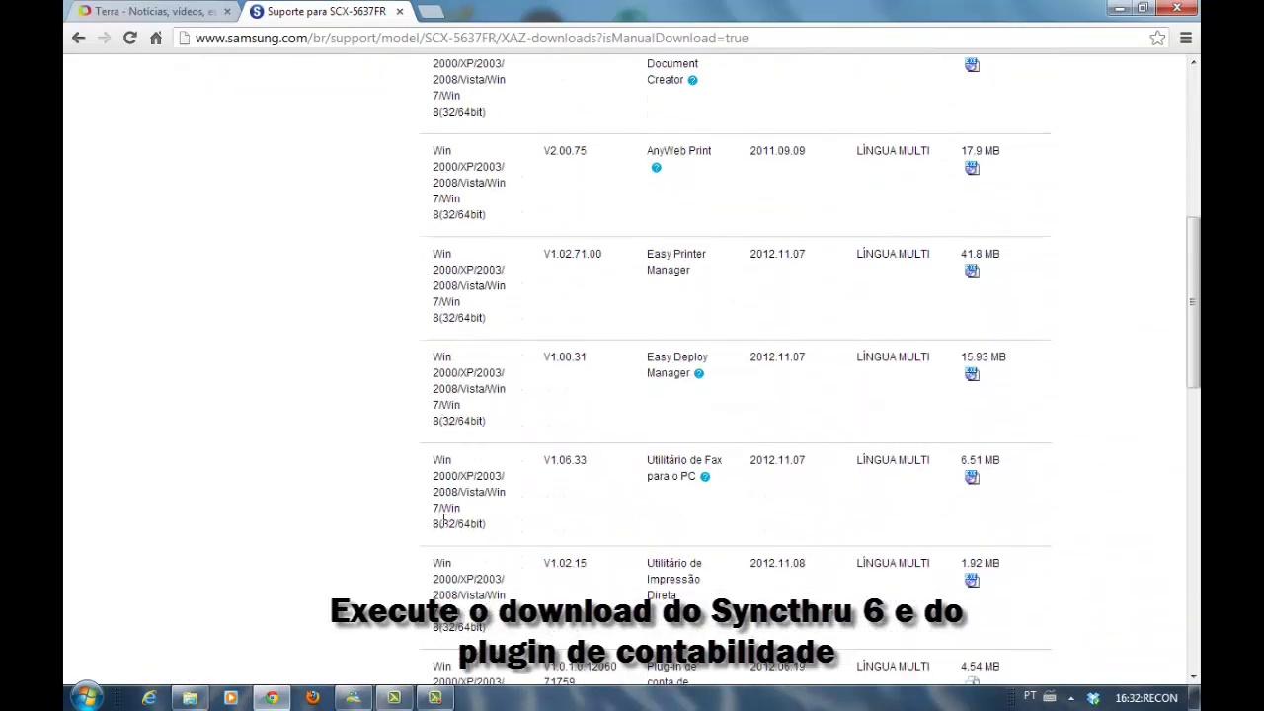
scroll(442, 522, down, 3)
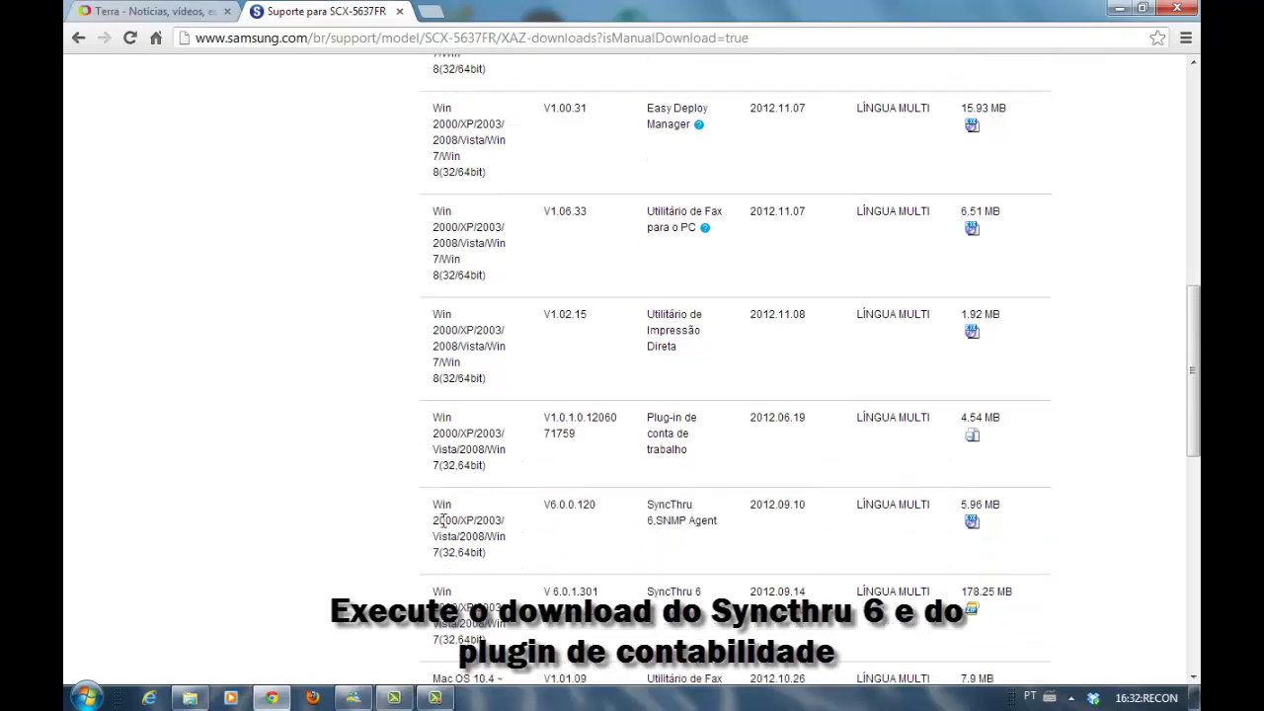
scroll(443, 521, down, 3)
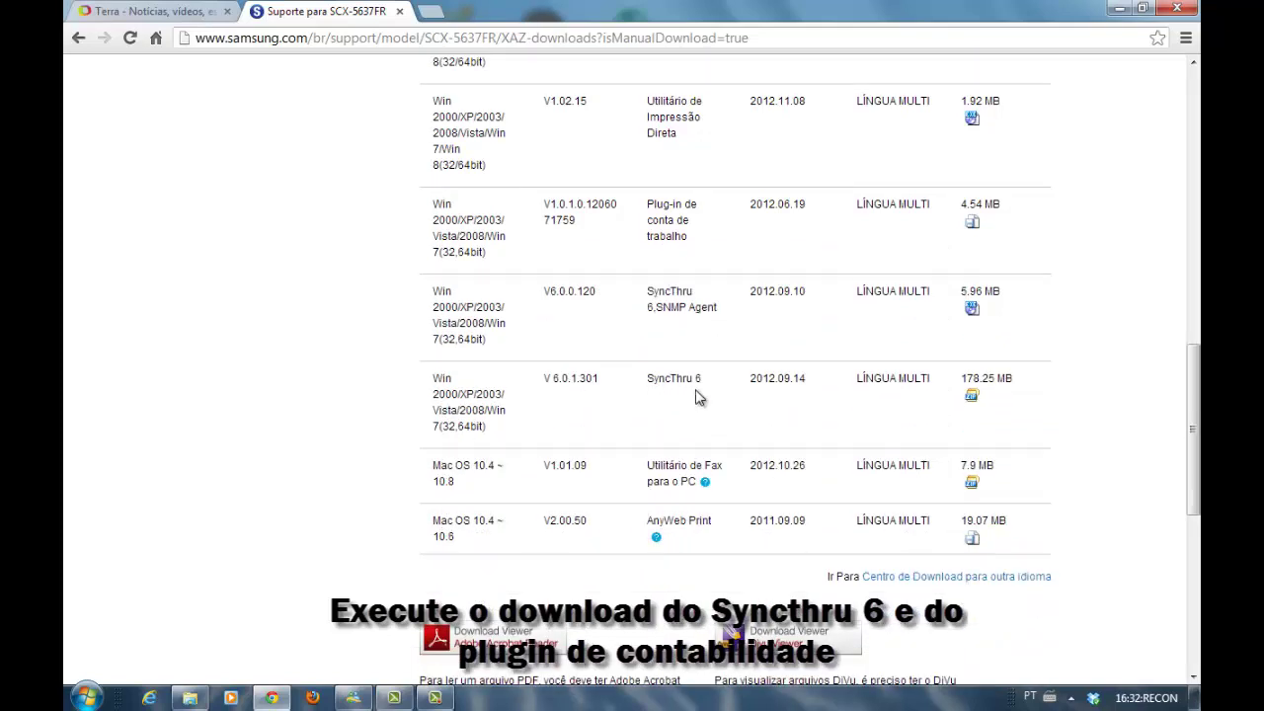
click(972, 400)
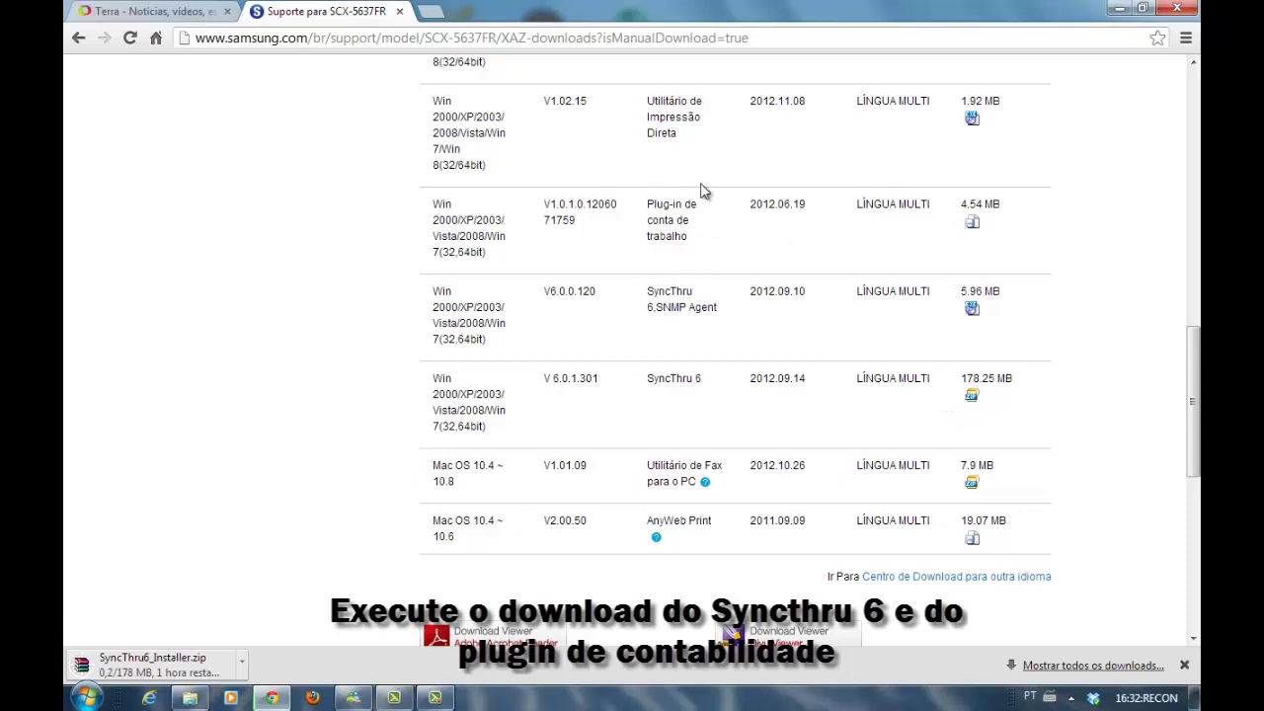
click(972, 225)
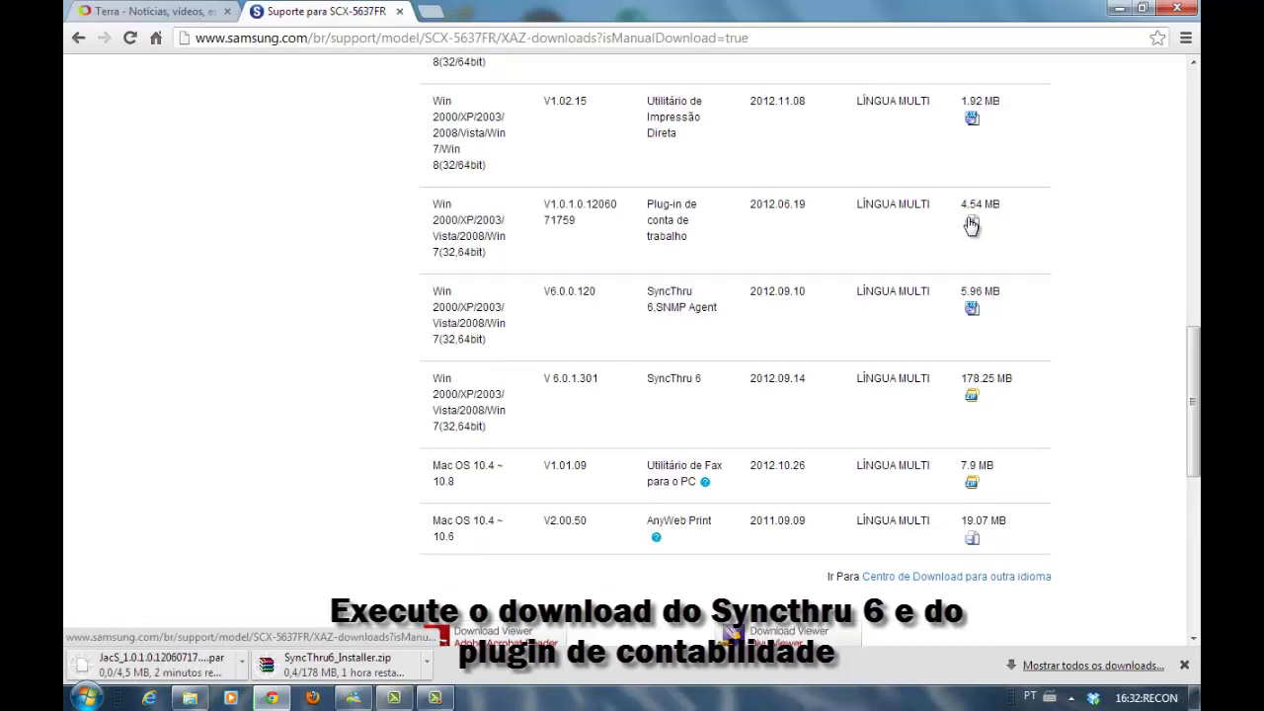
click(972, 311)
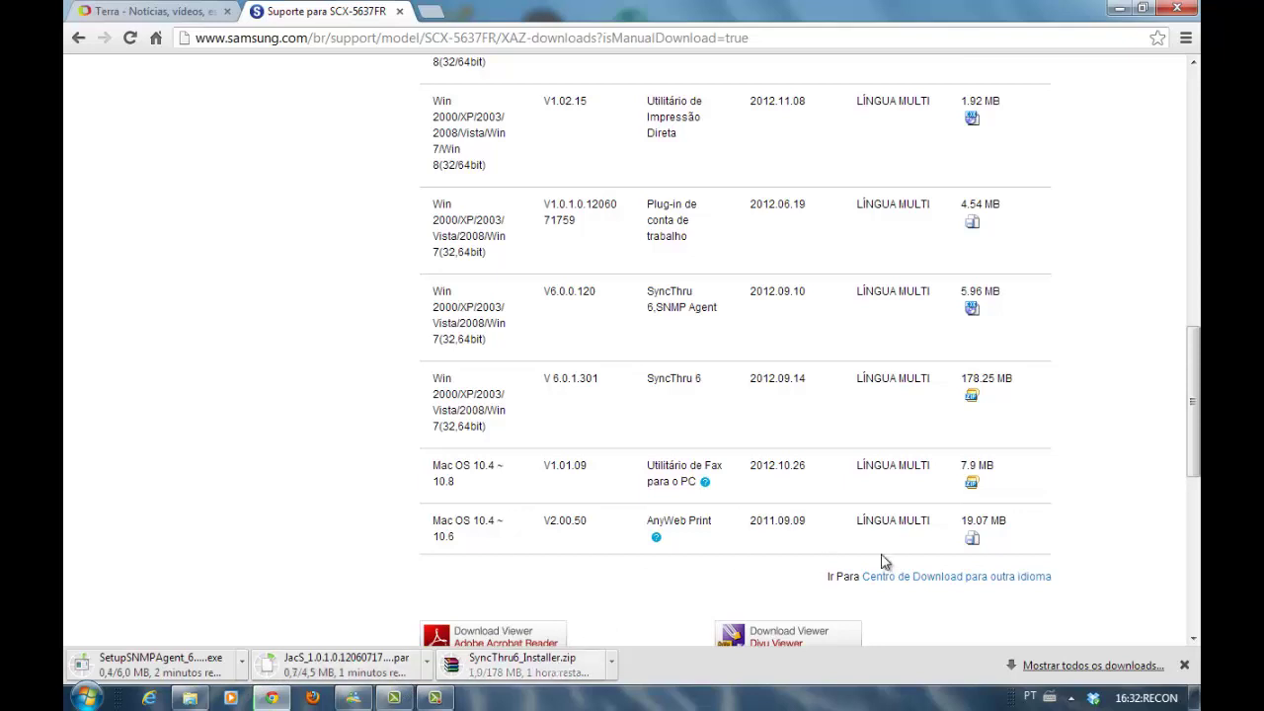
click(1177, 9)
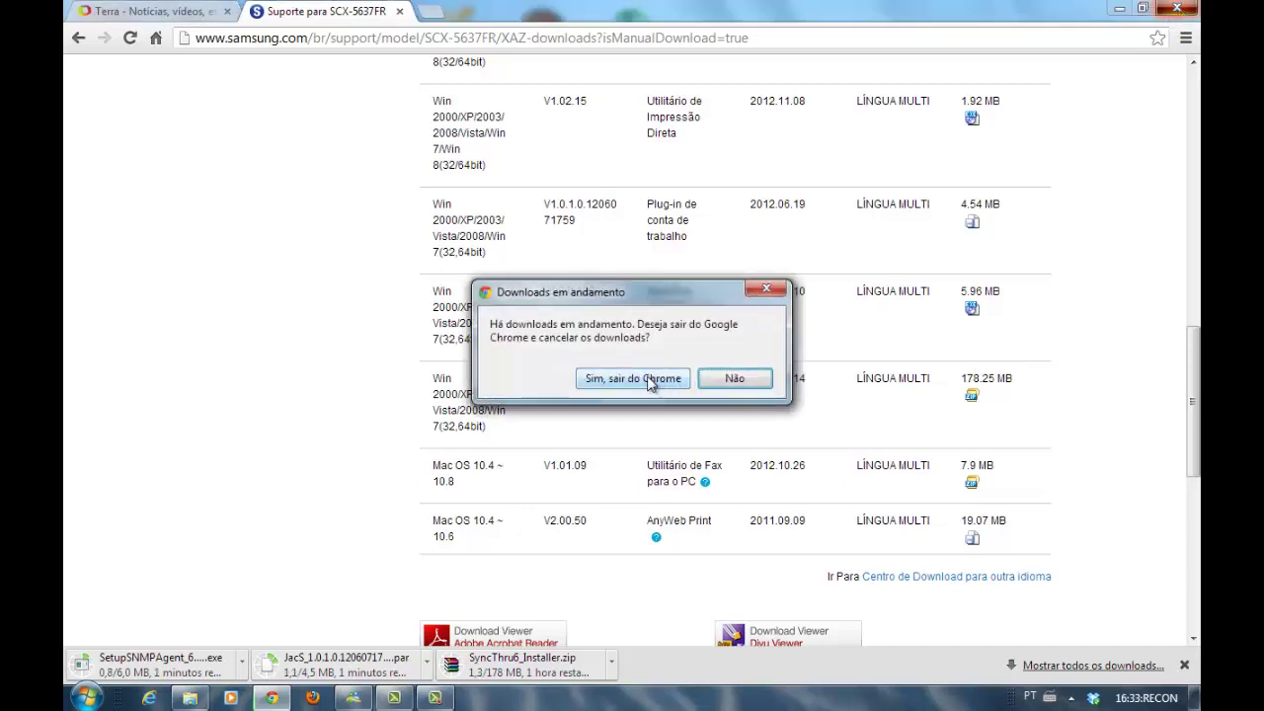
click(651, 384)
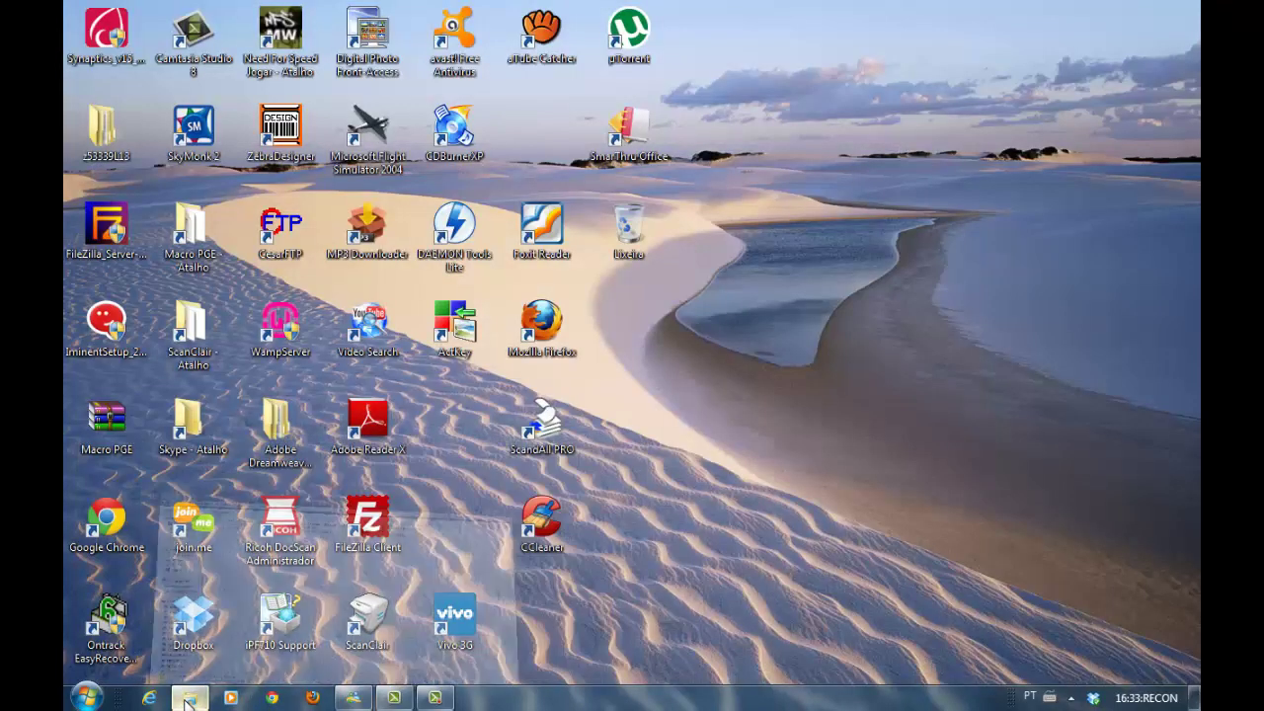
Run the SyncThruSetup_6.0.1.249 installer from the Samsung\Syncthru network folder with Português as the installer language
click(189, 699)
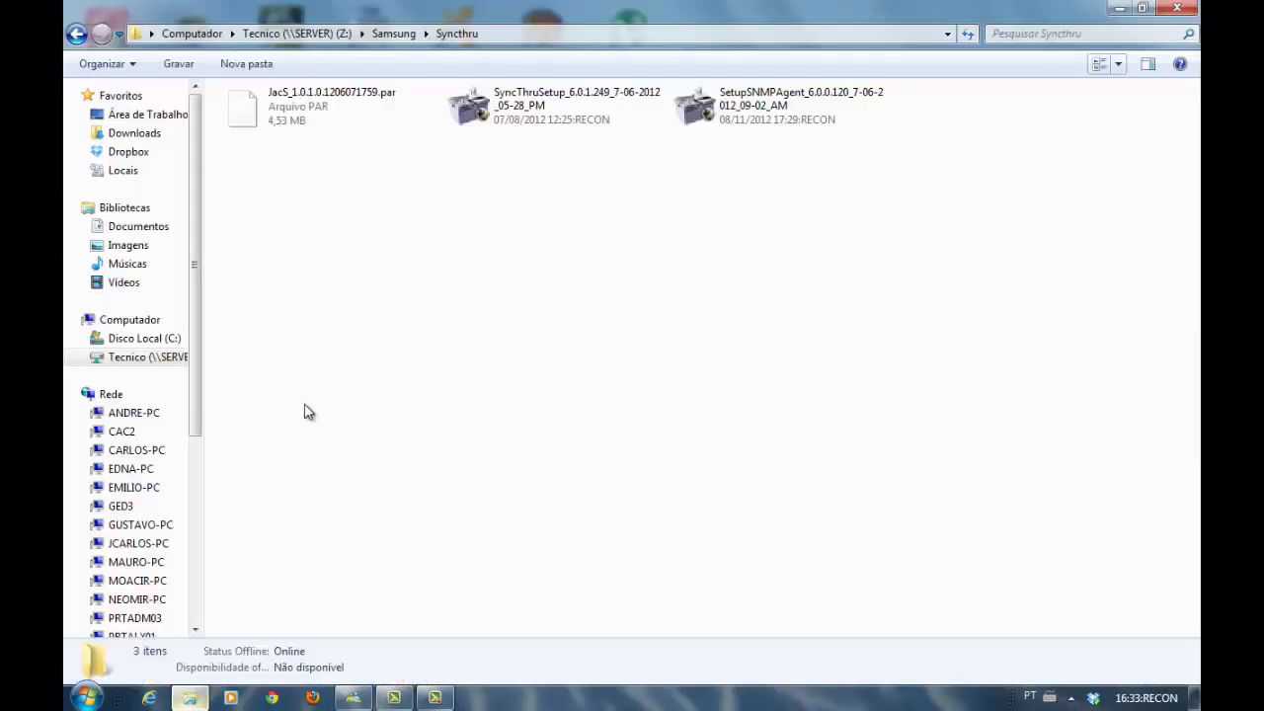
click(545, 113)
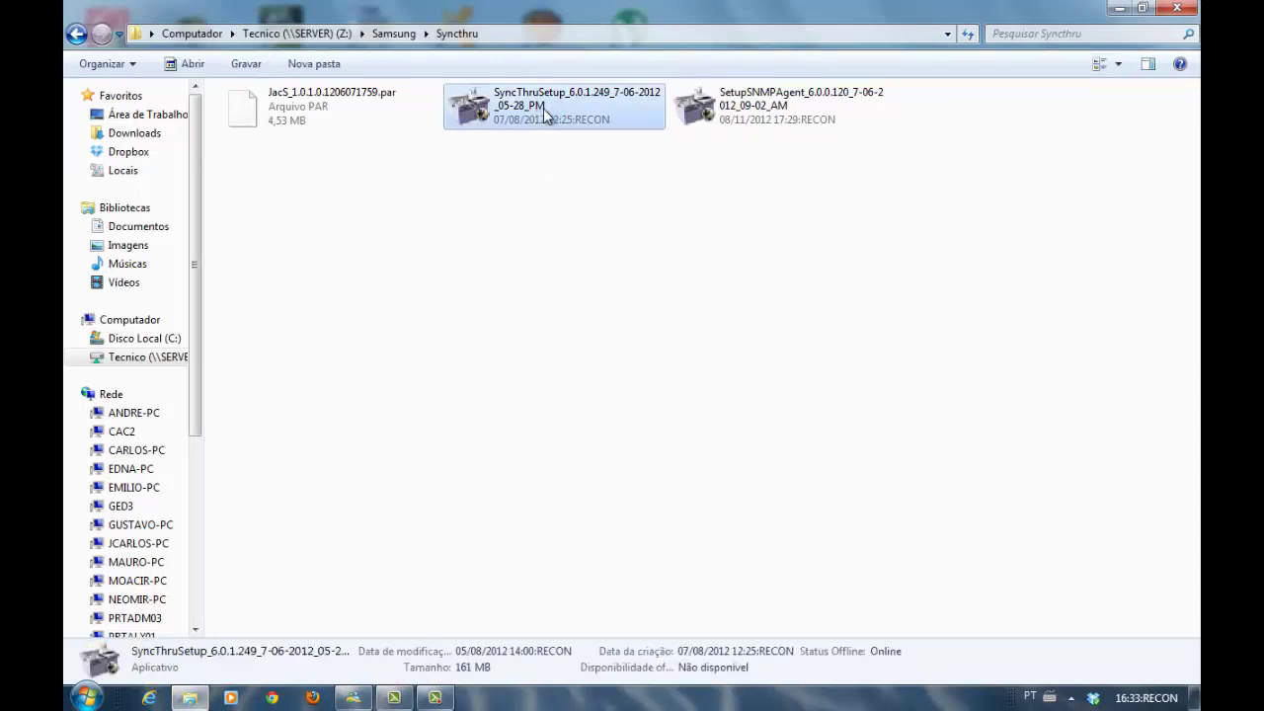
double_click(548, 113)
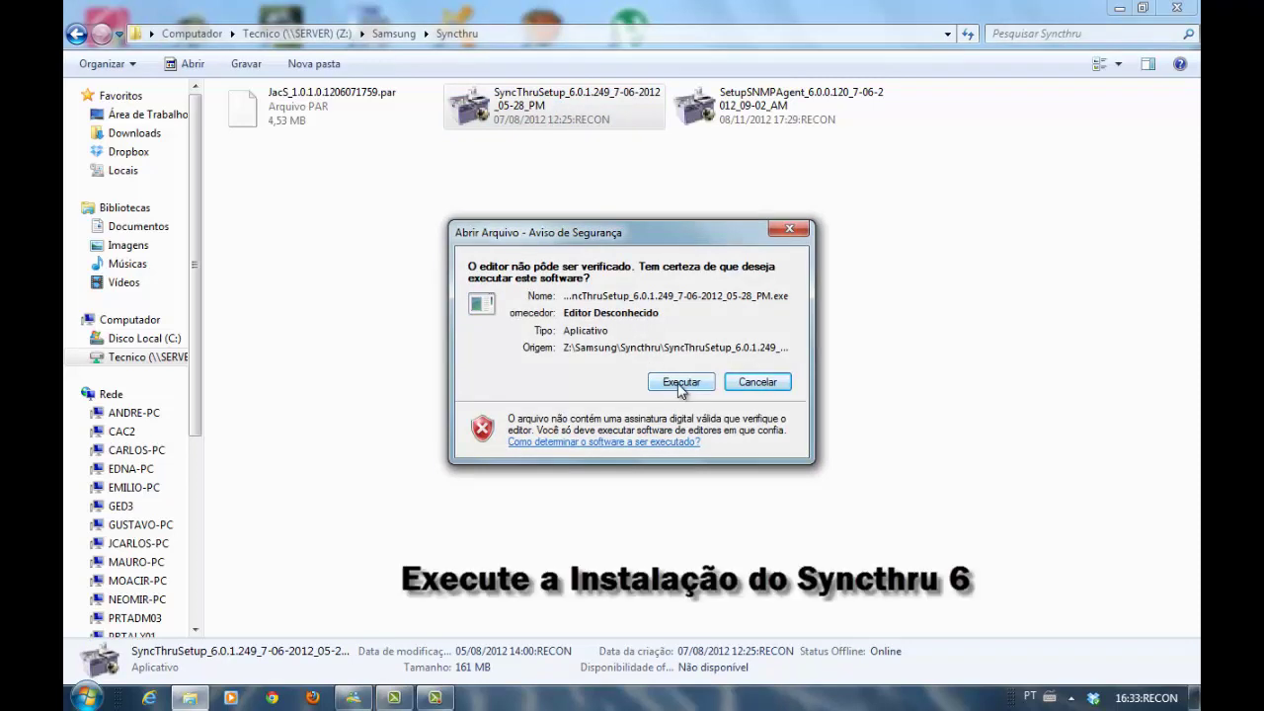
click(679, 387)
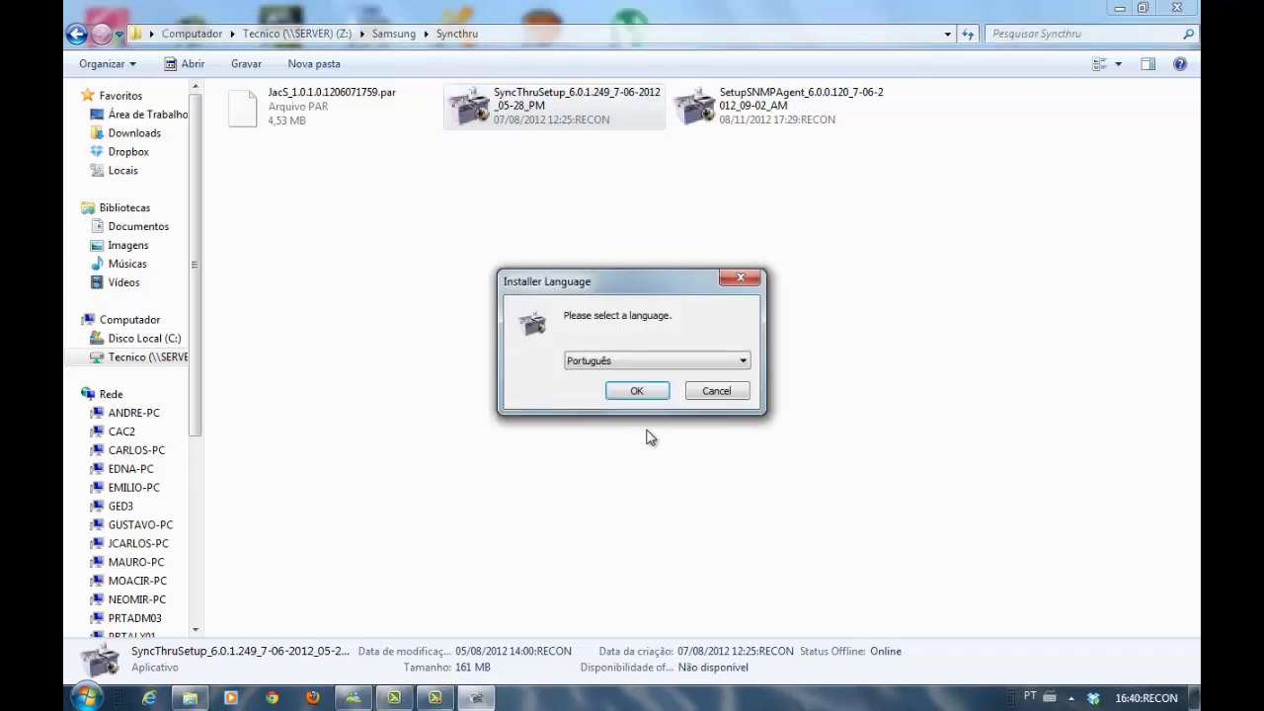
click(636, 390)
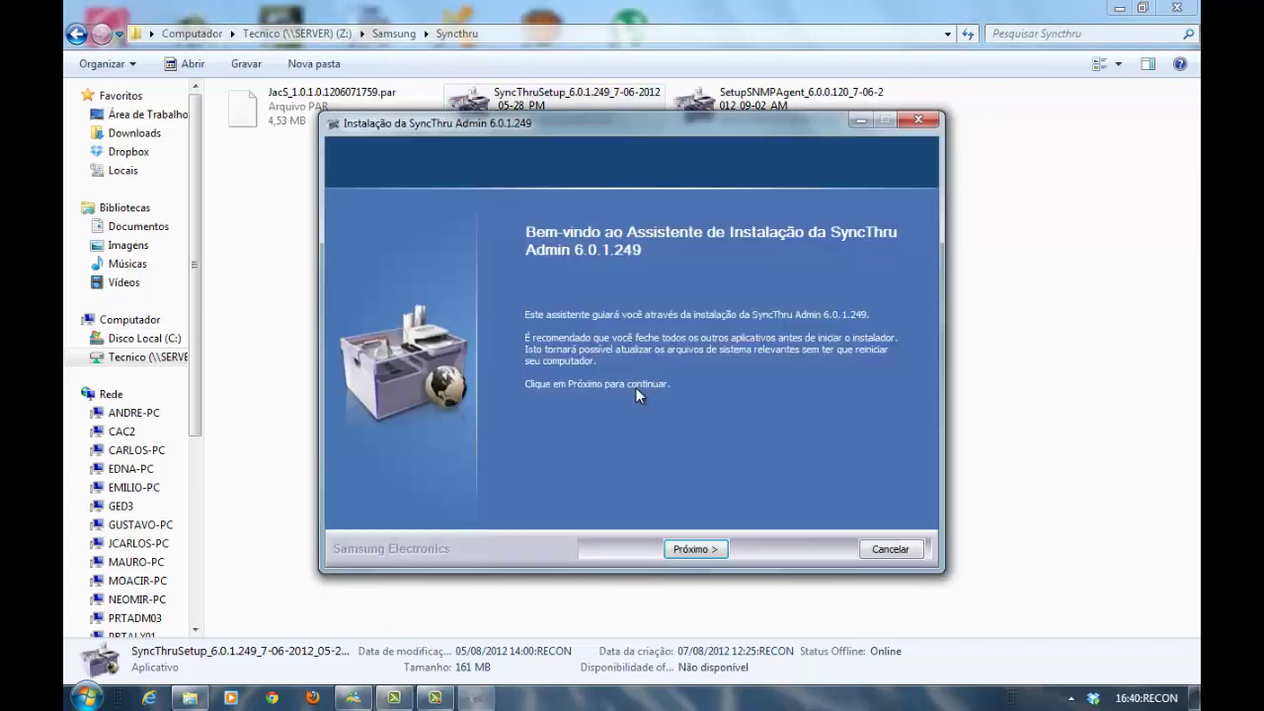
Accept the SyncThru Admin licence agreement and keep the default installation folder
click(701, 552)
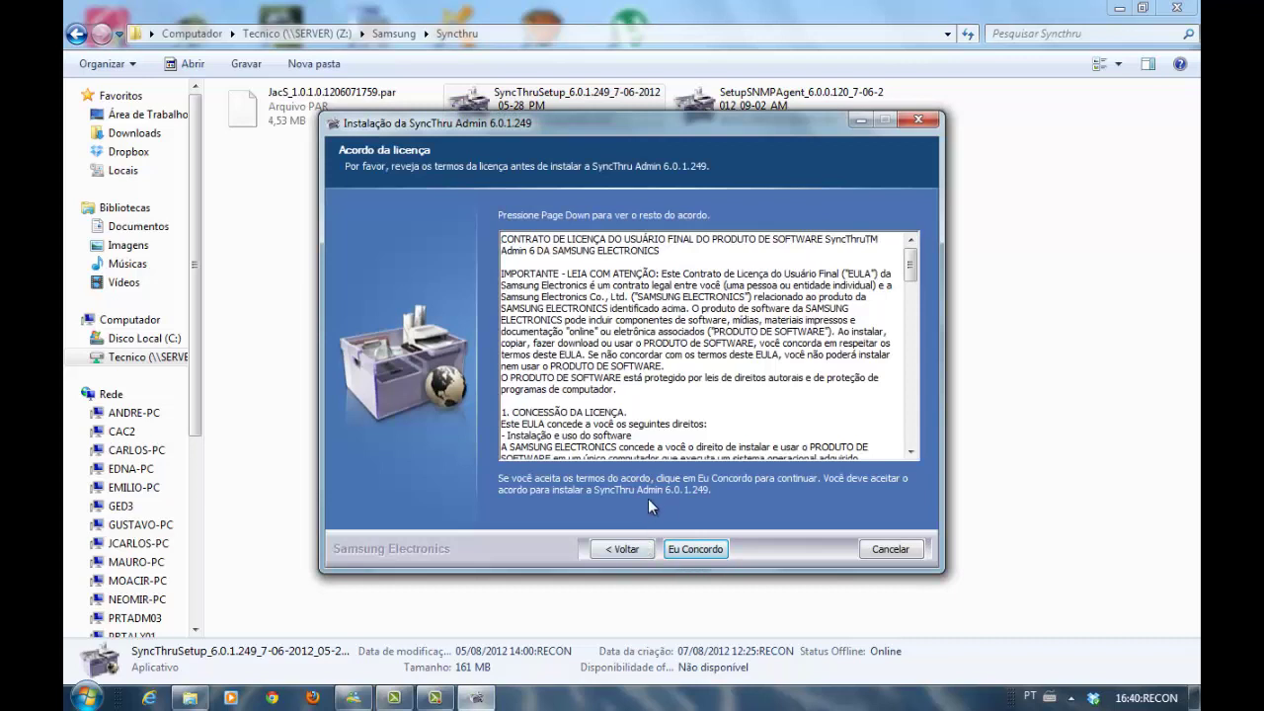
click(695, 549)
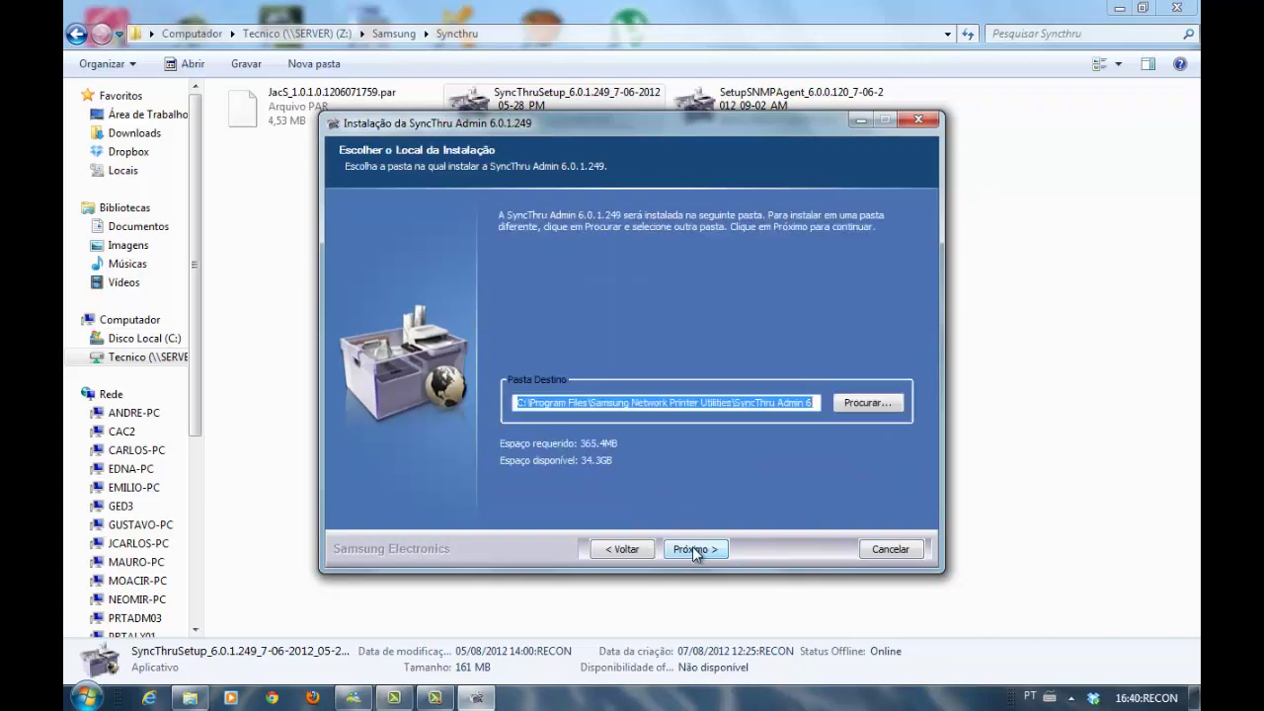
click(695, 549)
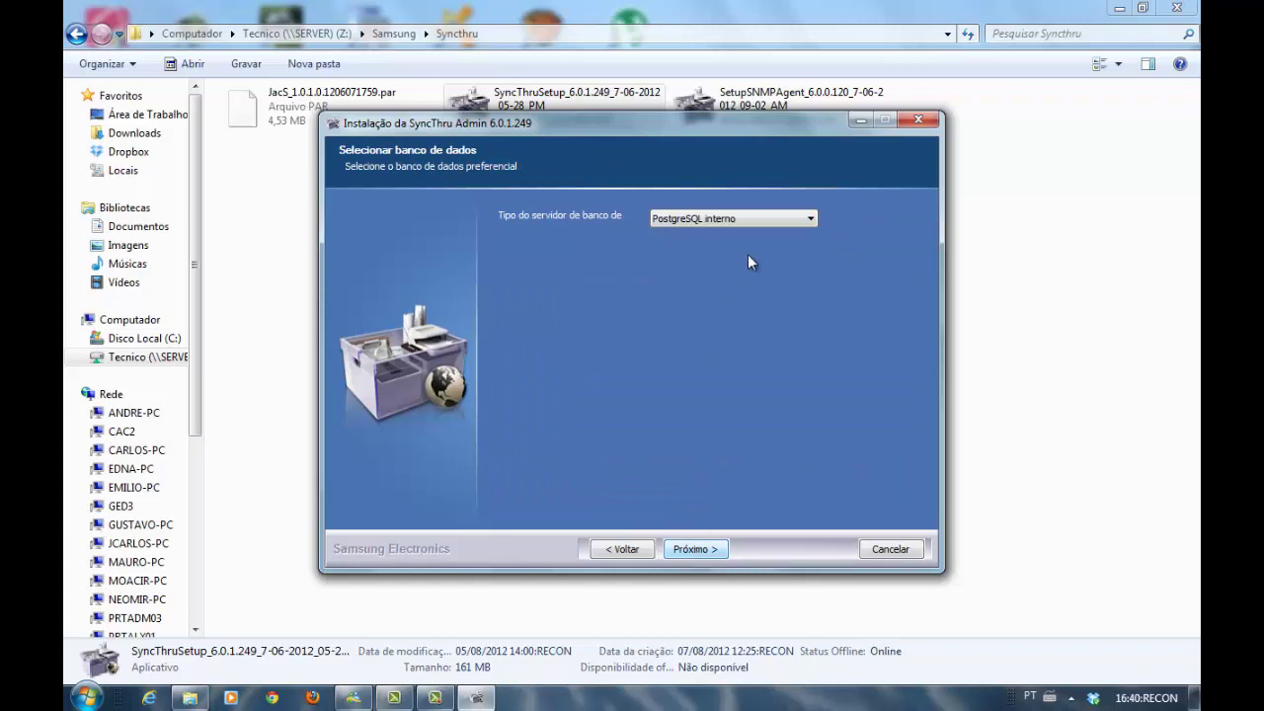
Install SyncThru Admin with the internal PostgreSQL database and server port 8080, and finish the wizard with the option to start the application
click(763, 211)
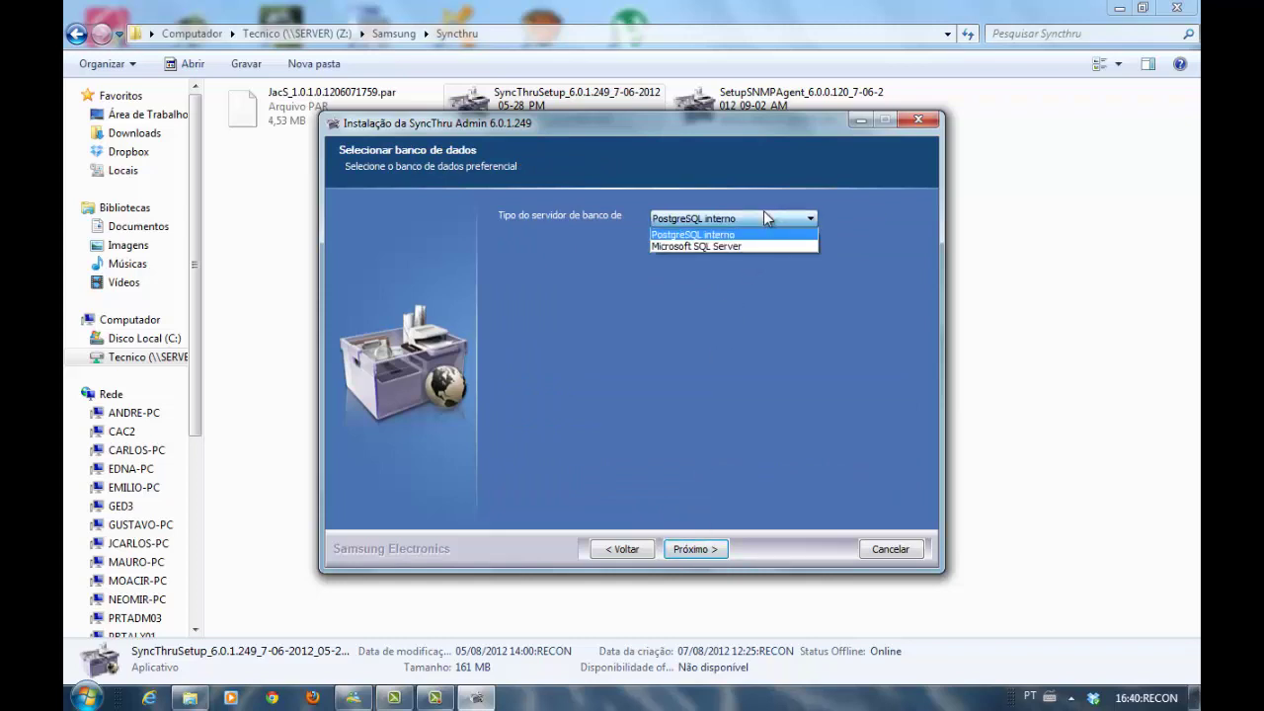
click(763, 211)
click(695, 549)
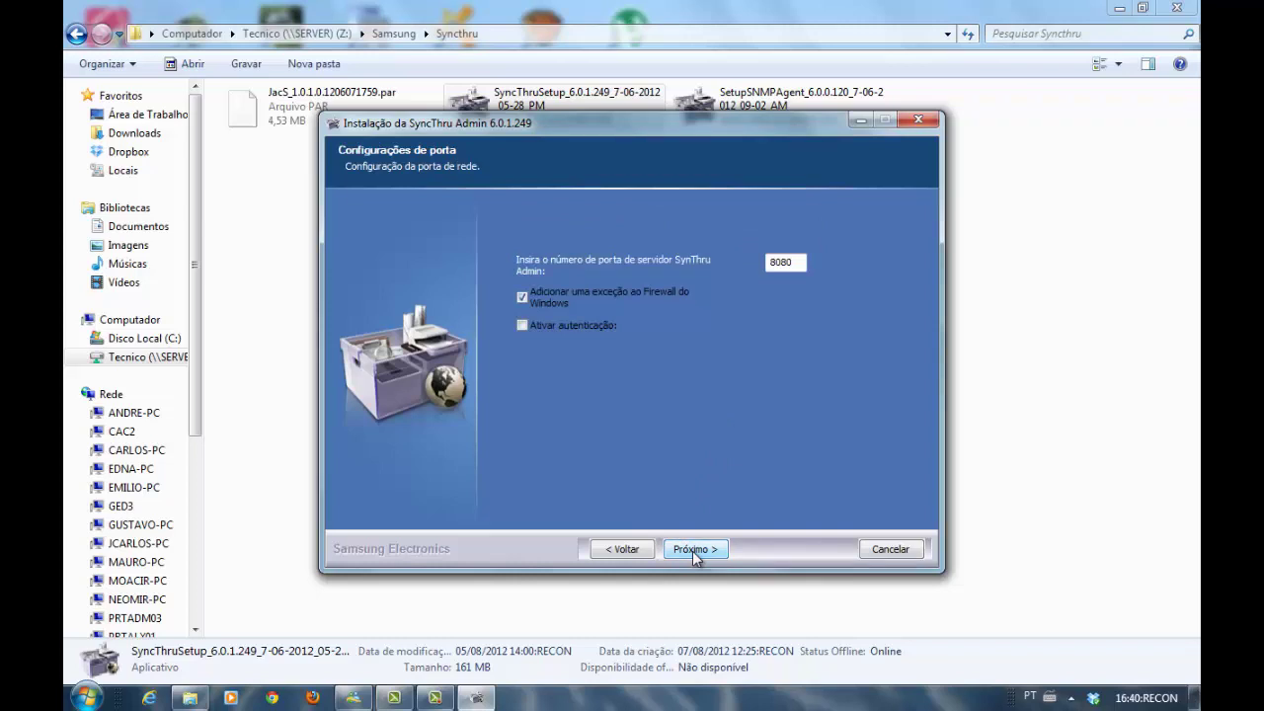
click(692, 549)
click(694, 551)
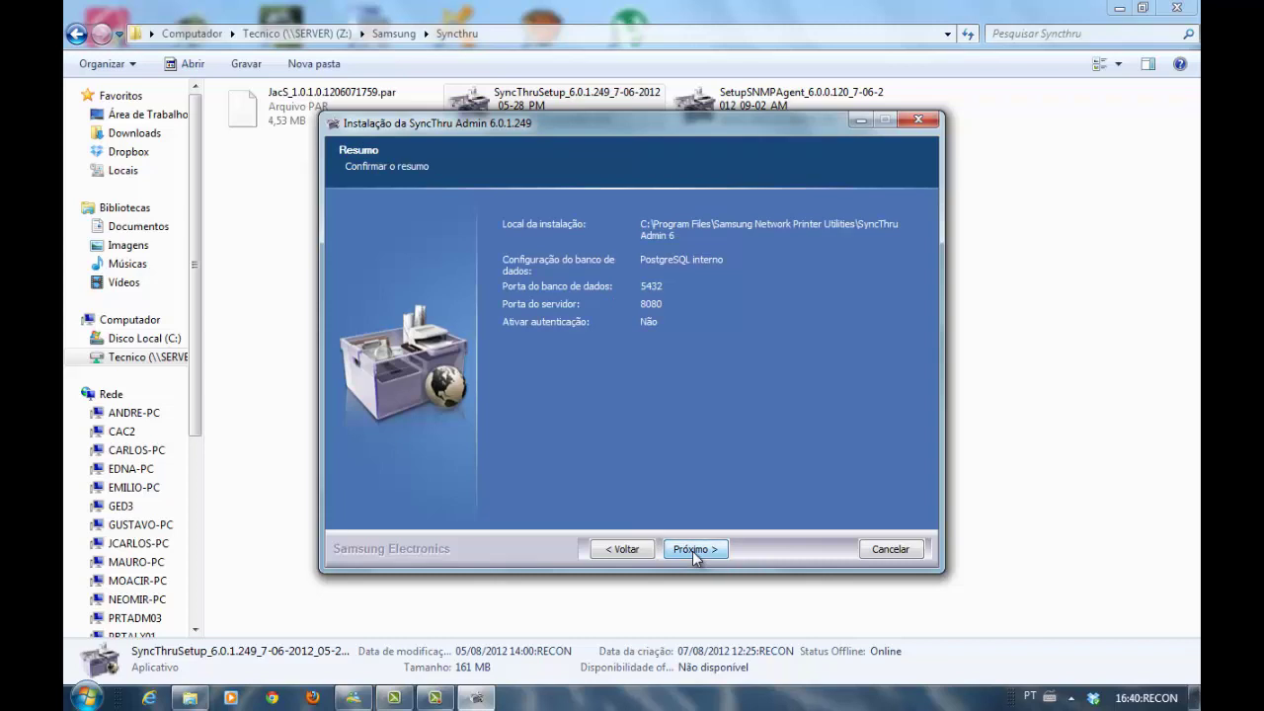
click(692, 551)
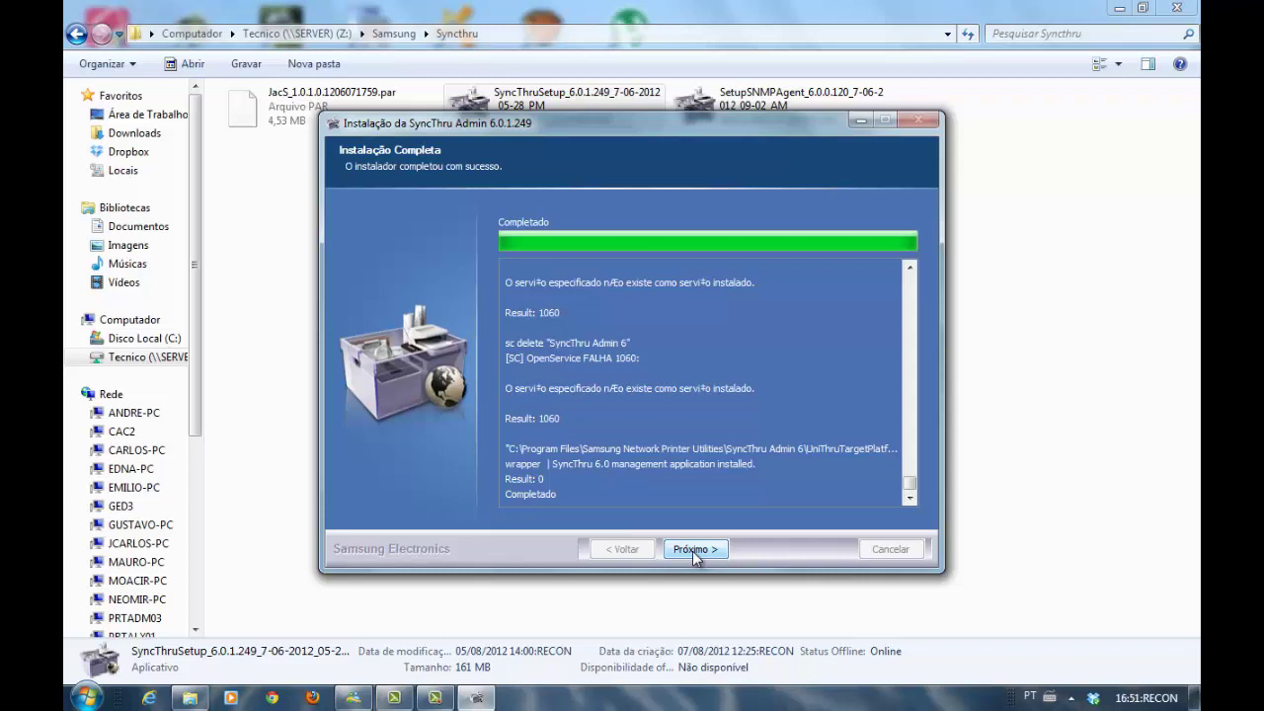
click(693, 548)
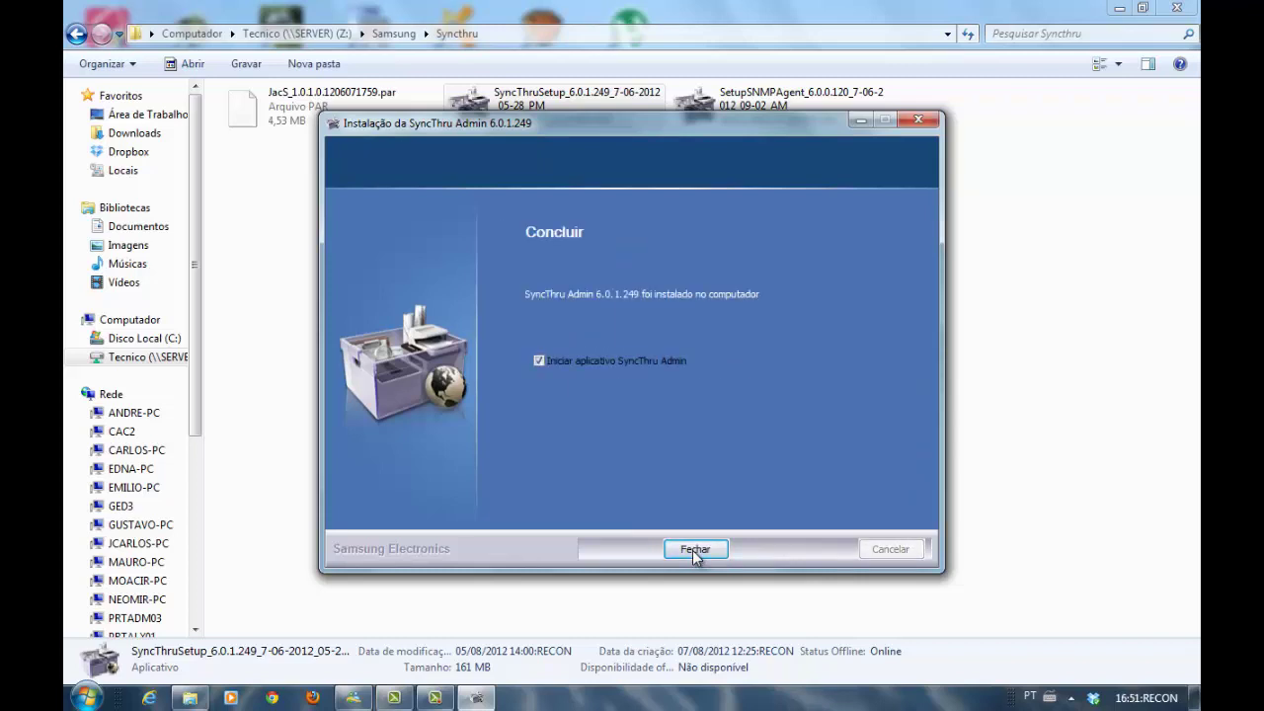
click(692, 550)
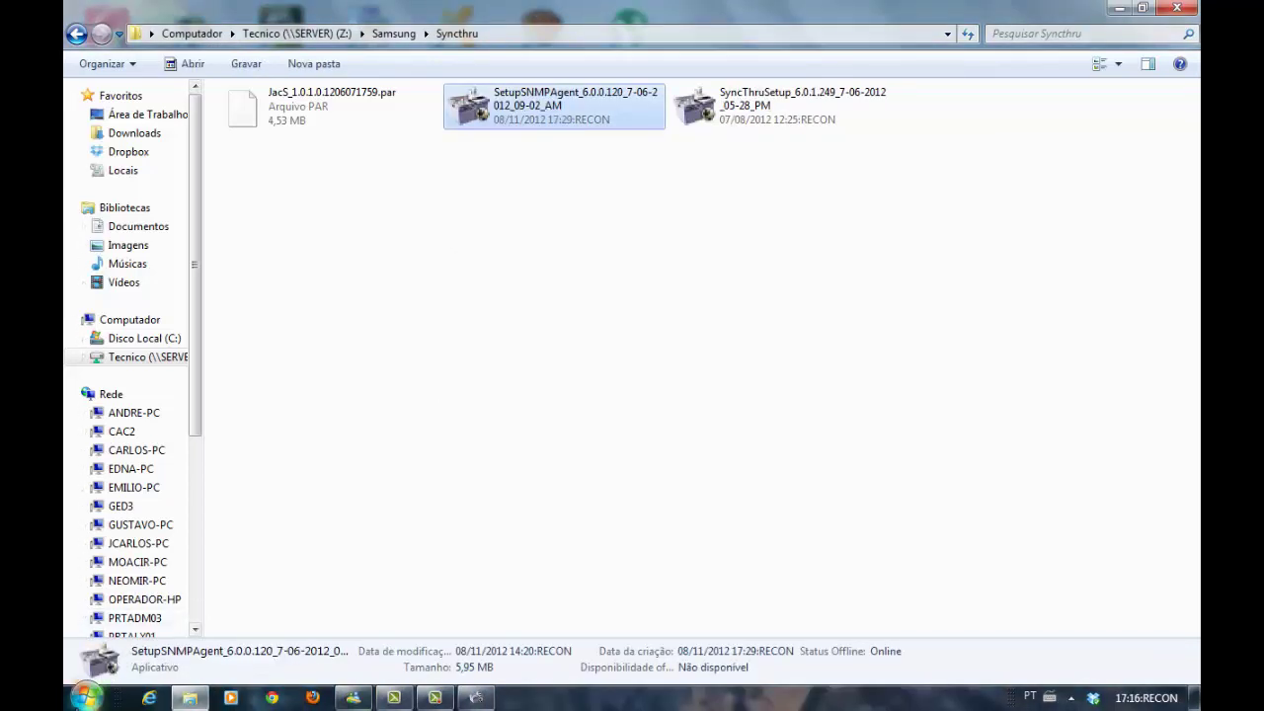
Launch SyncThru Admin 6 from the installed Samsung Network Printer Utilities programs
click(85, 697)
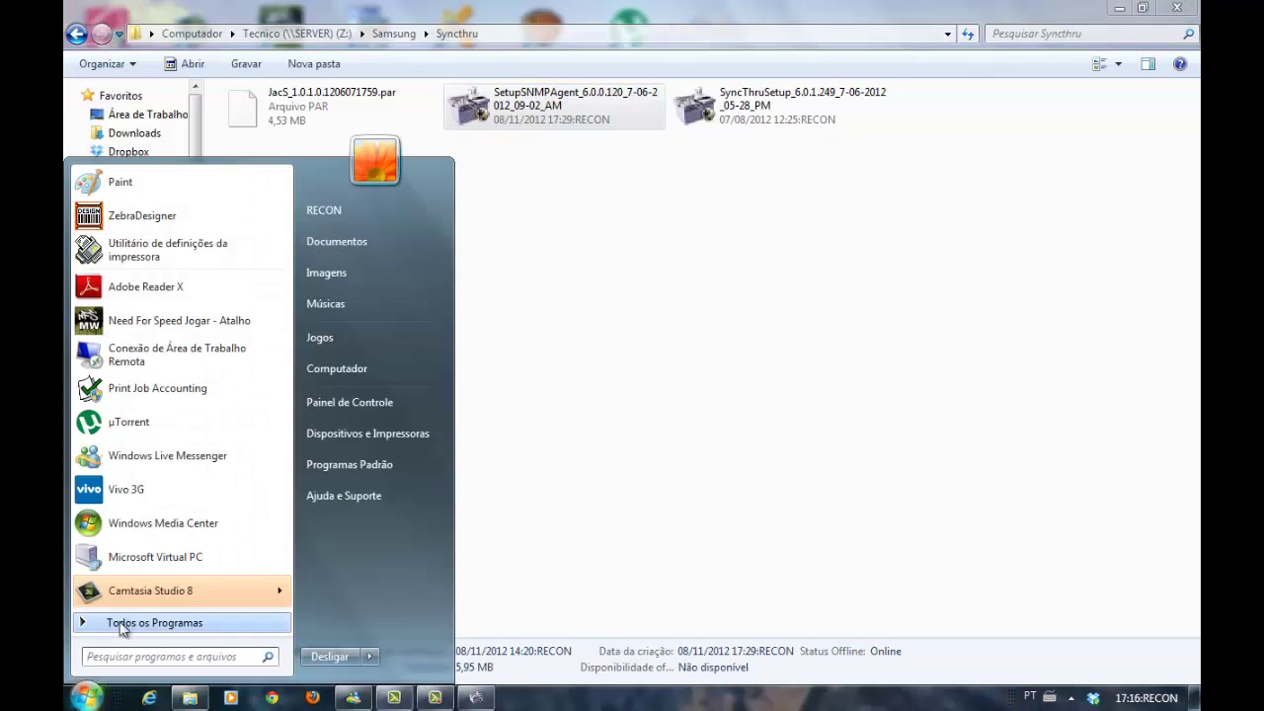
click(123, 623)
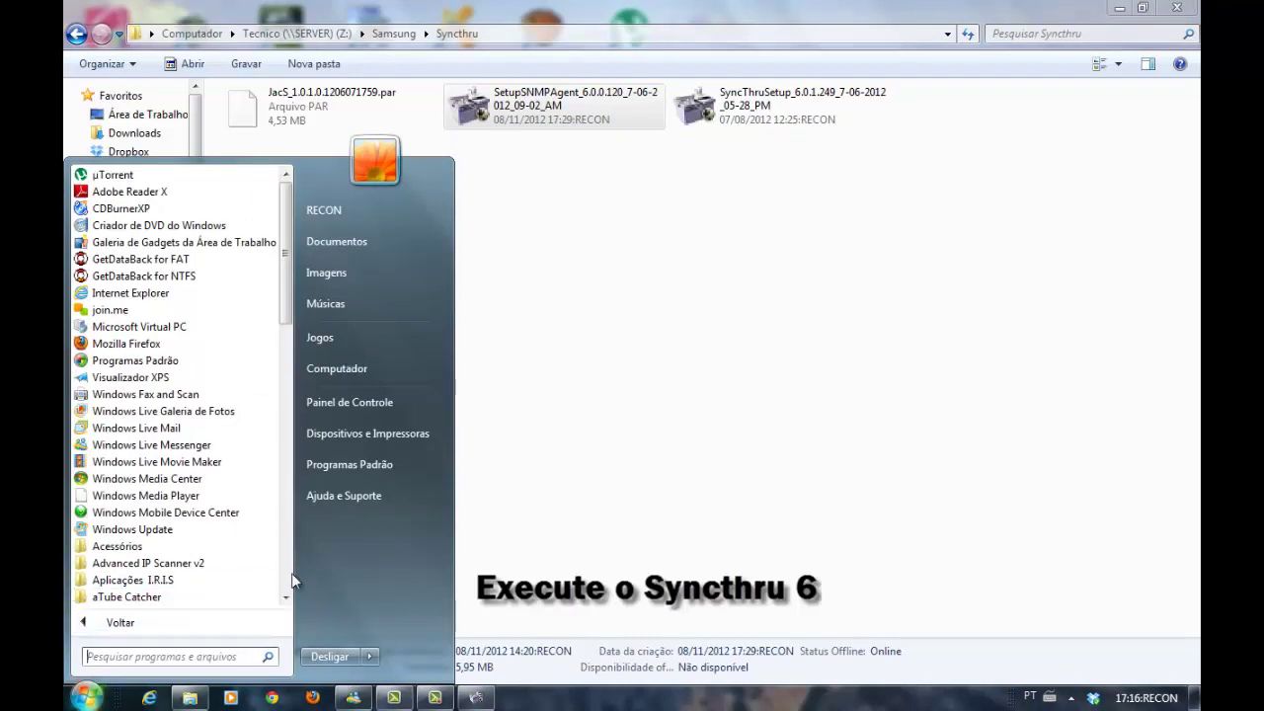
scroll(284, 604, down, 4)
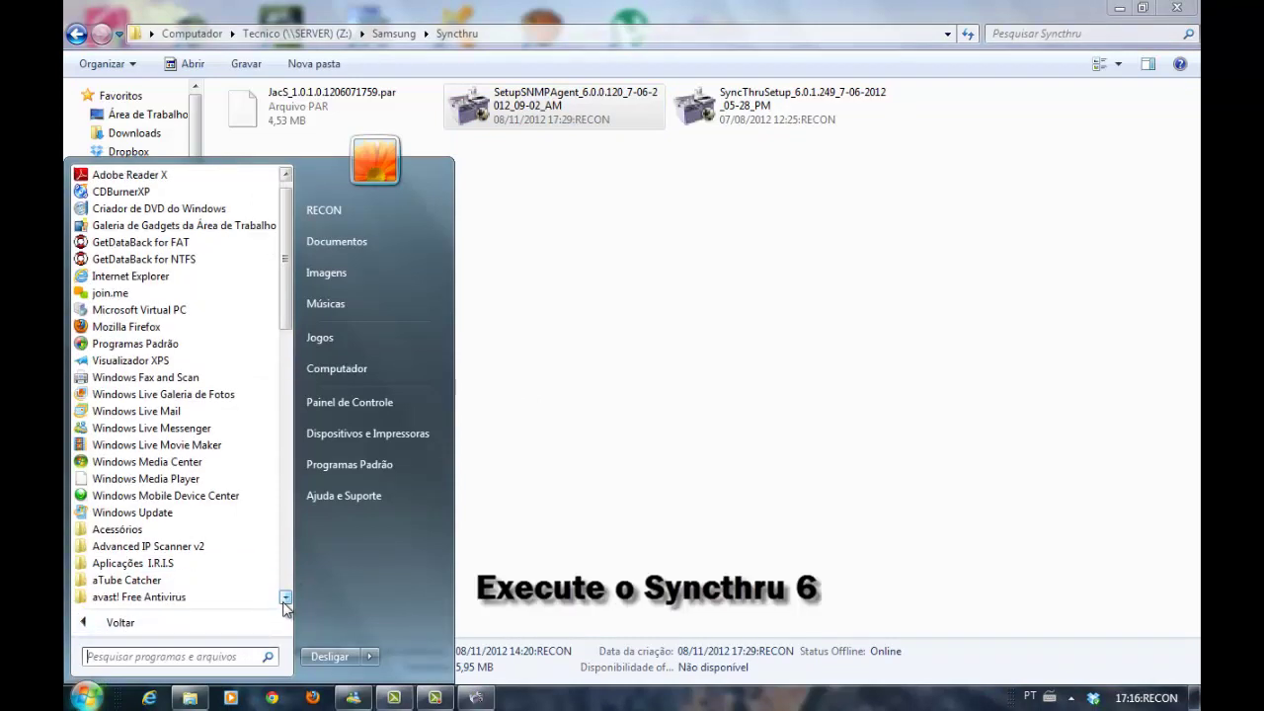
scroll(284, 604, down, 5)
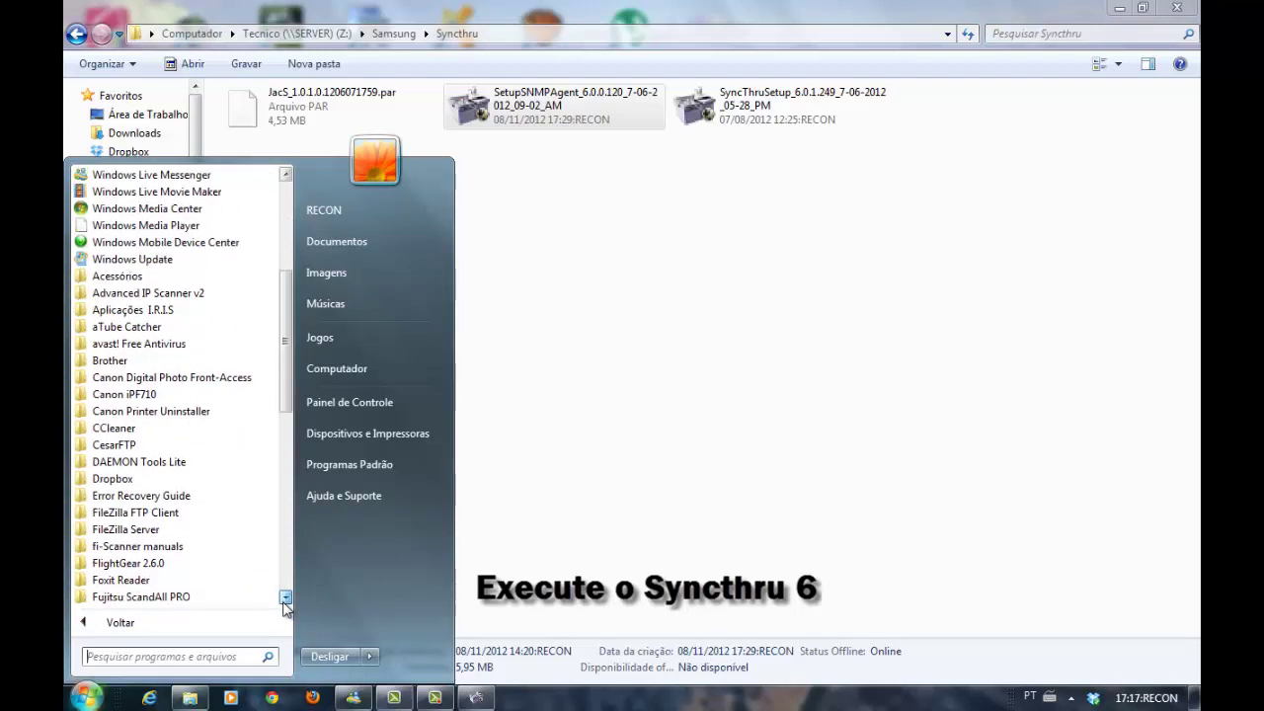
scroll(284, 605, down, 3)
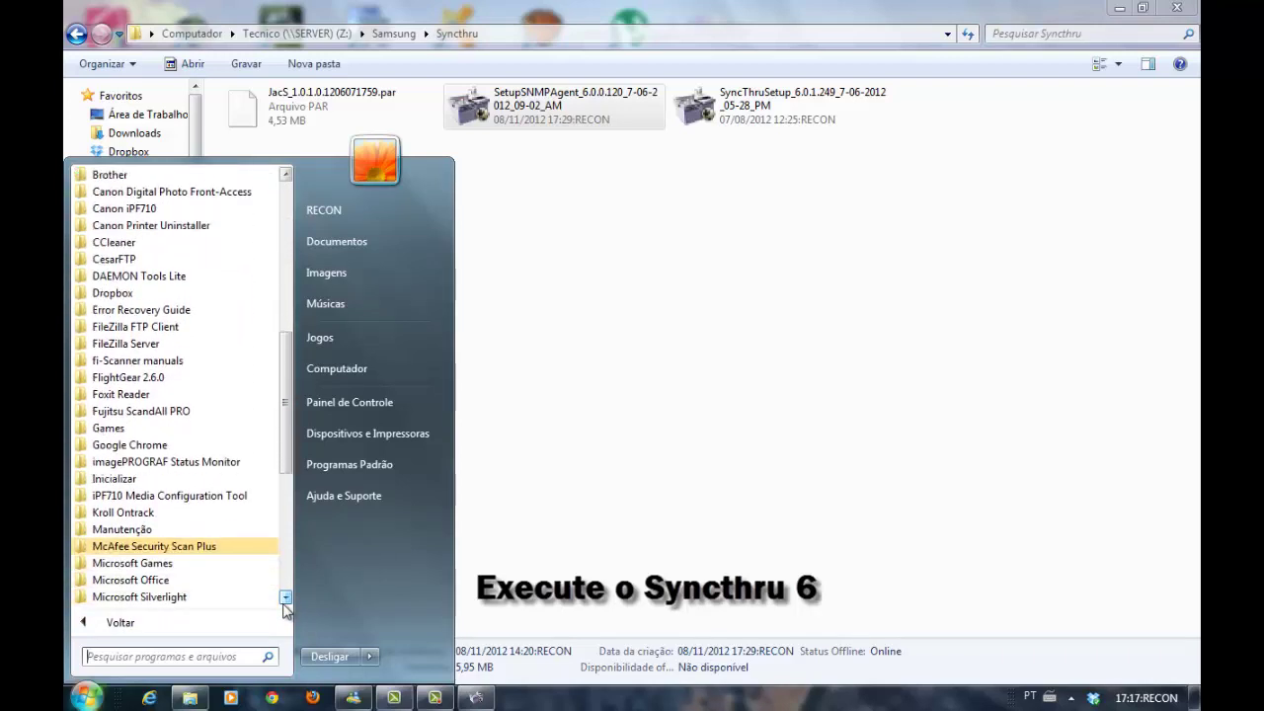
scroll(284, 604, down, 2)
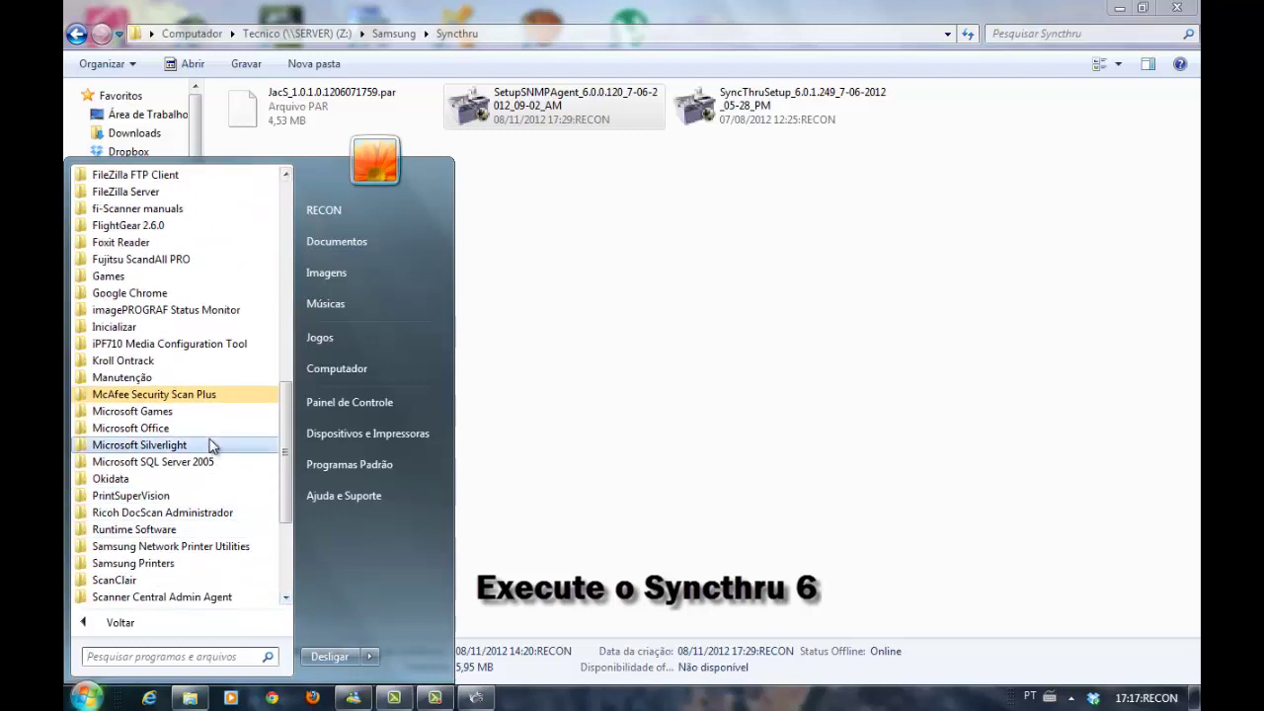
click(218, 551)
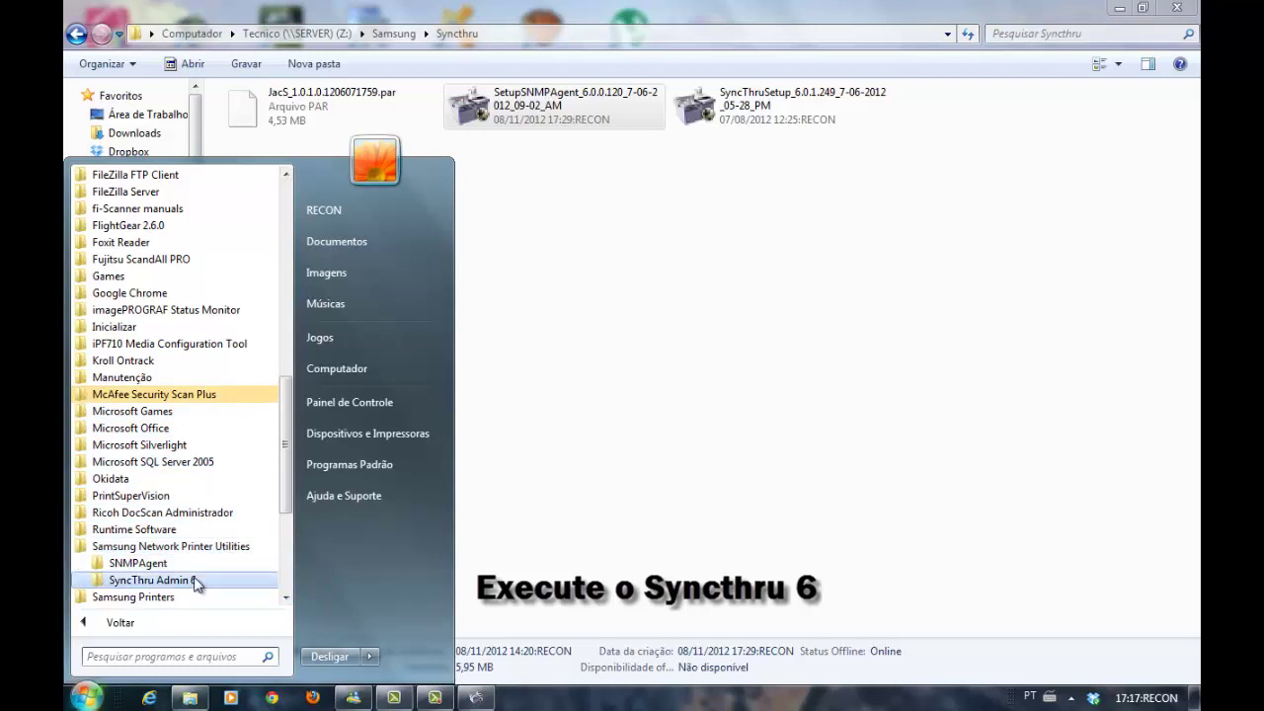
click(202, 583)
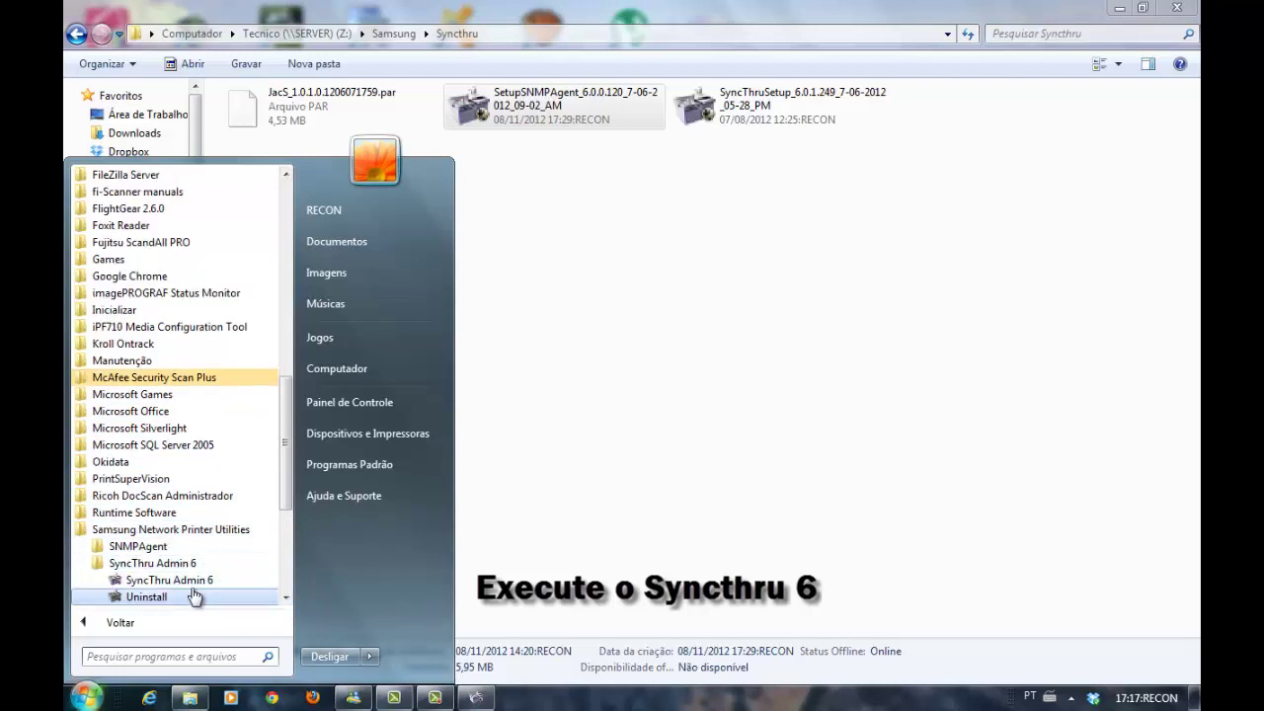
click(191, 581)
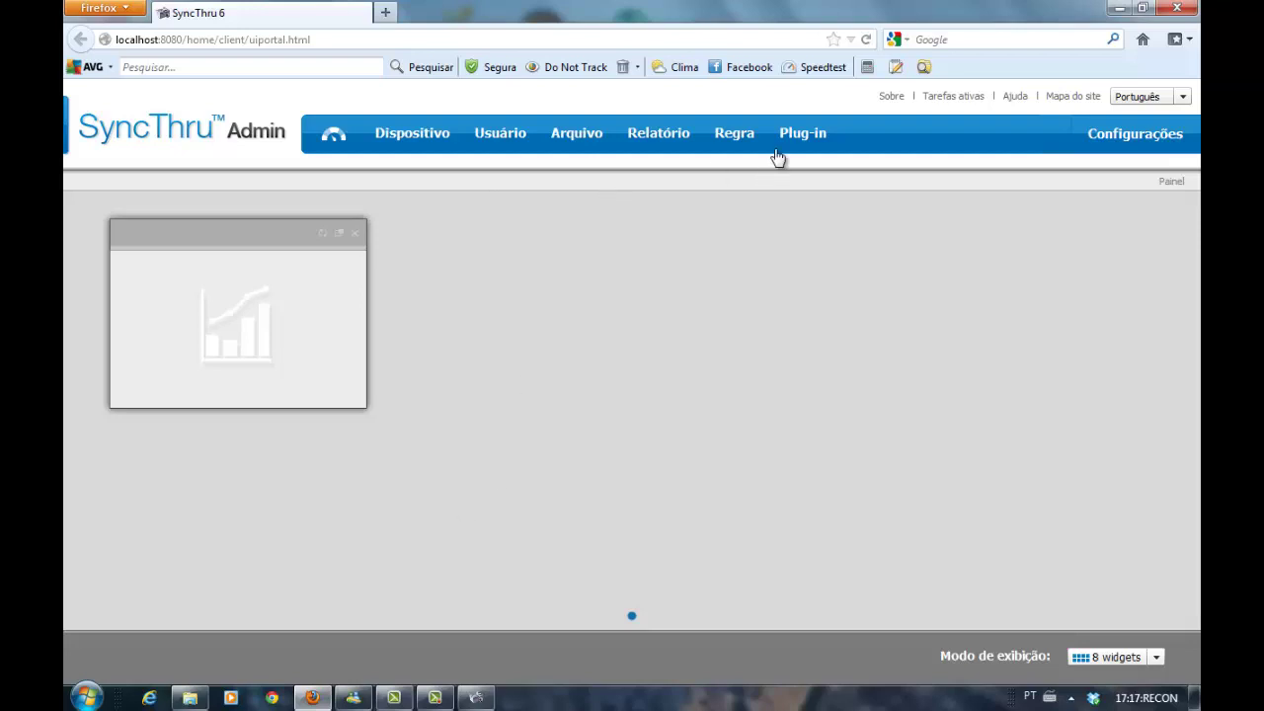
Open the plug-in management page and view the Device Software Management plug-in's details
mouse_move(800, 142)
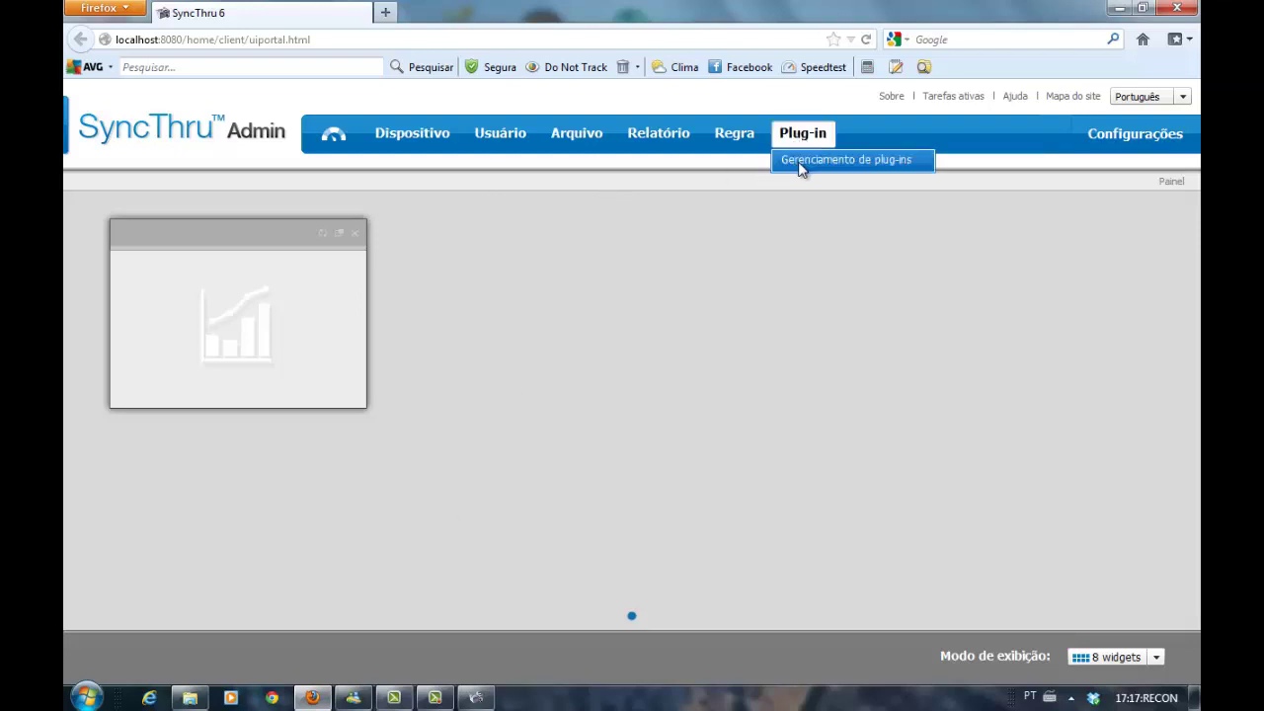
click(800, 161)
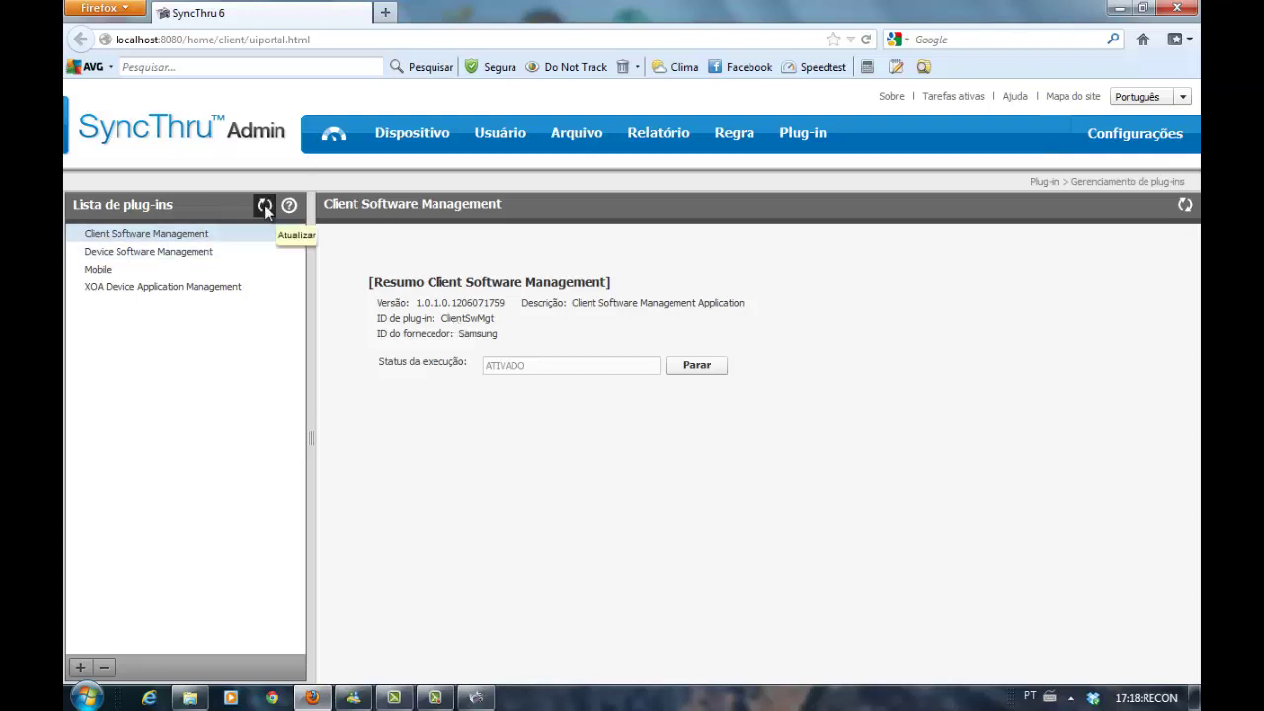
click(190, 254)
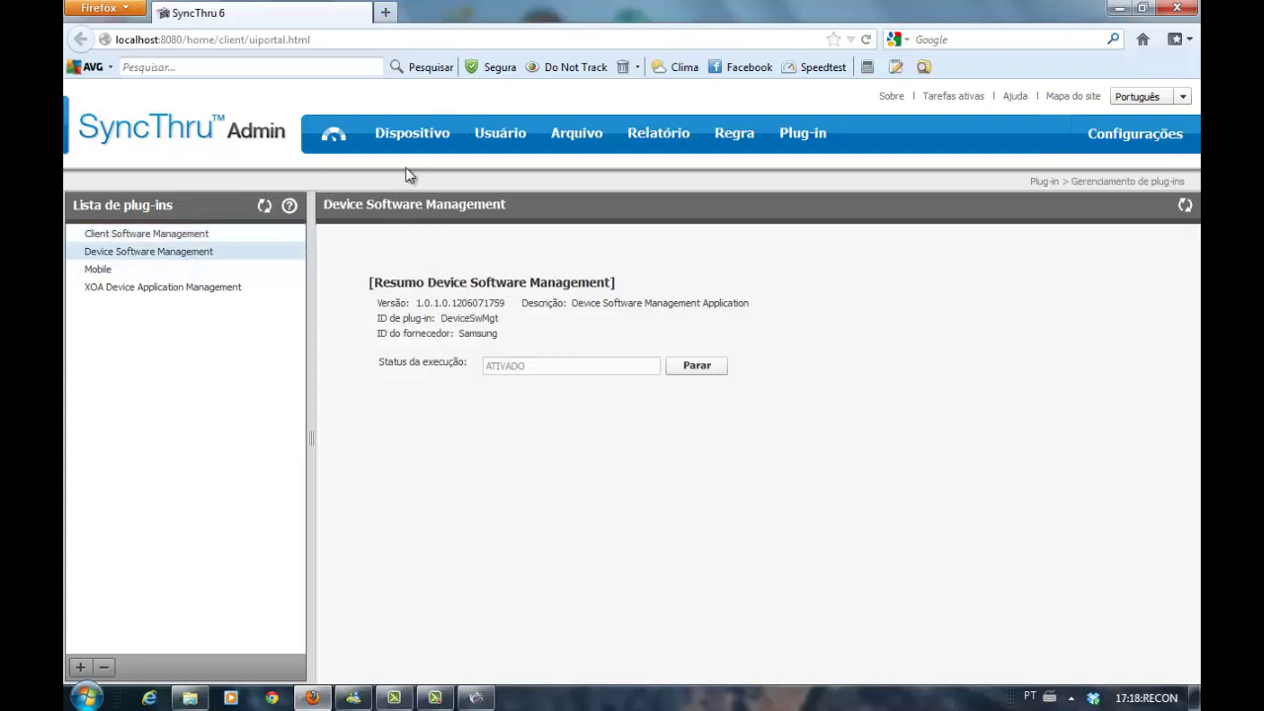
Open the device management page and view the device categories available in the application's settings
mouse_move(406, 148)
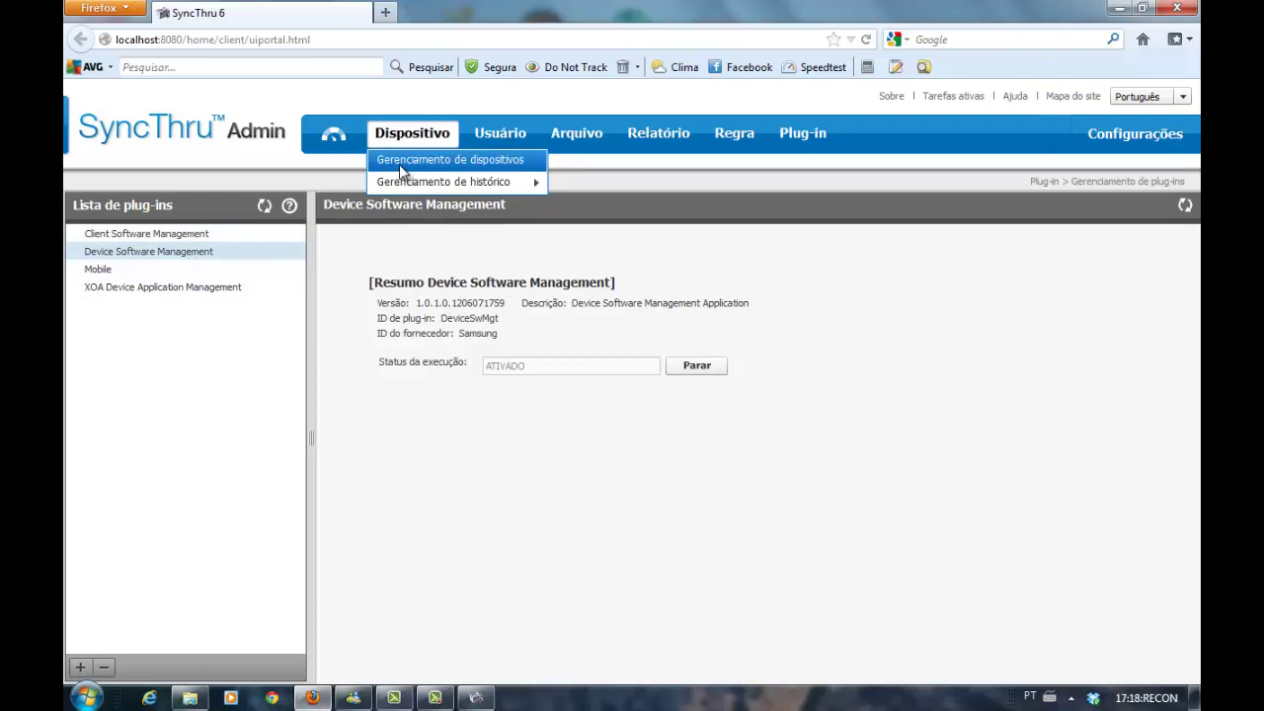
click(400, 166)
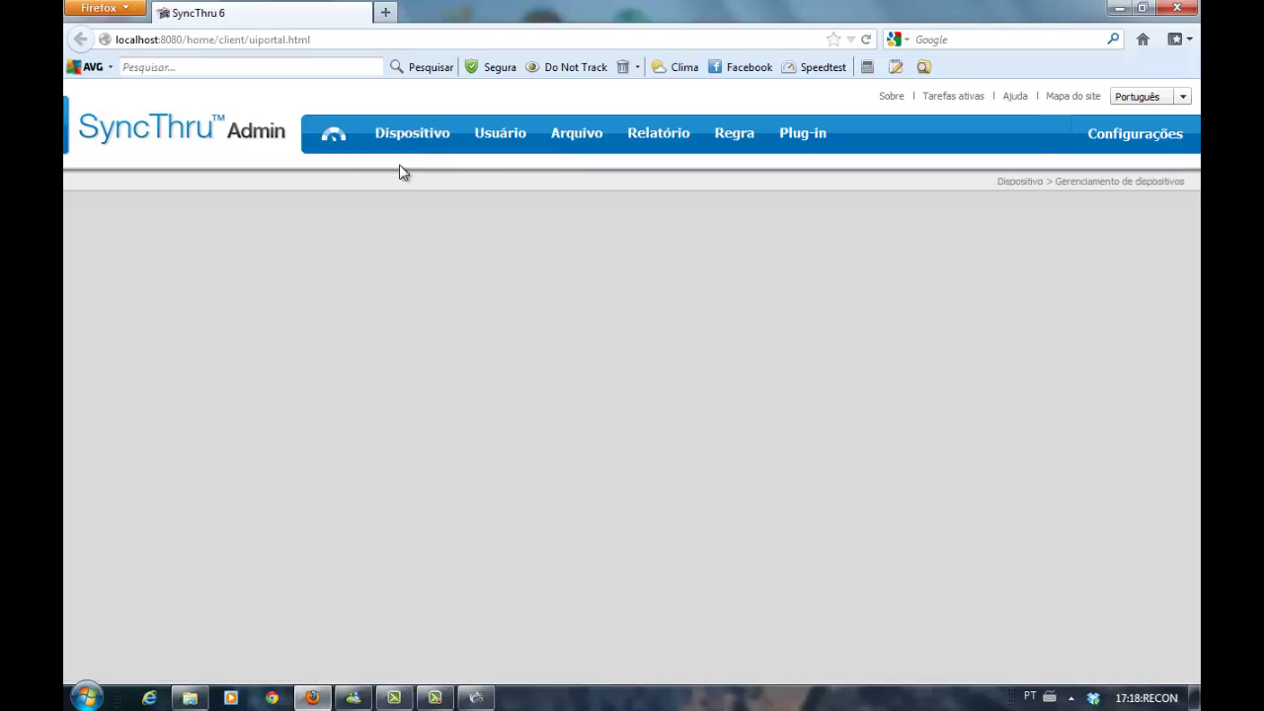
mouse_move(1078, 150)
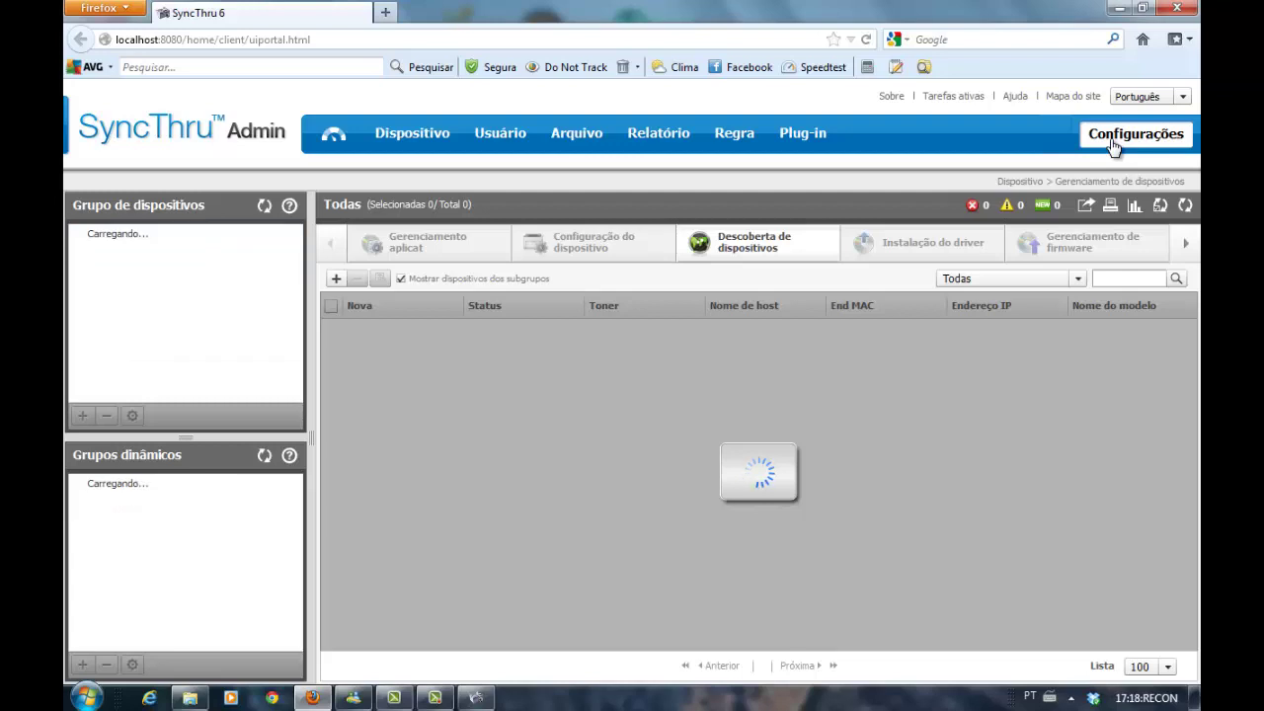
click(1113, 146)
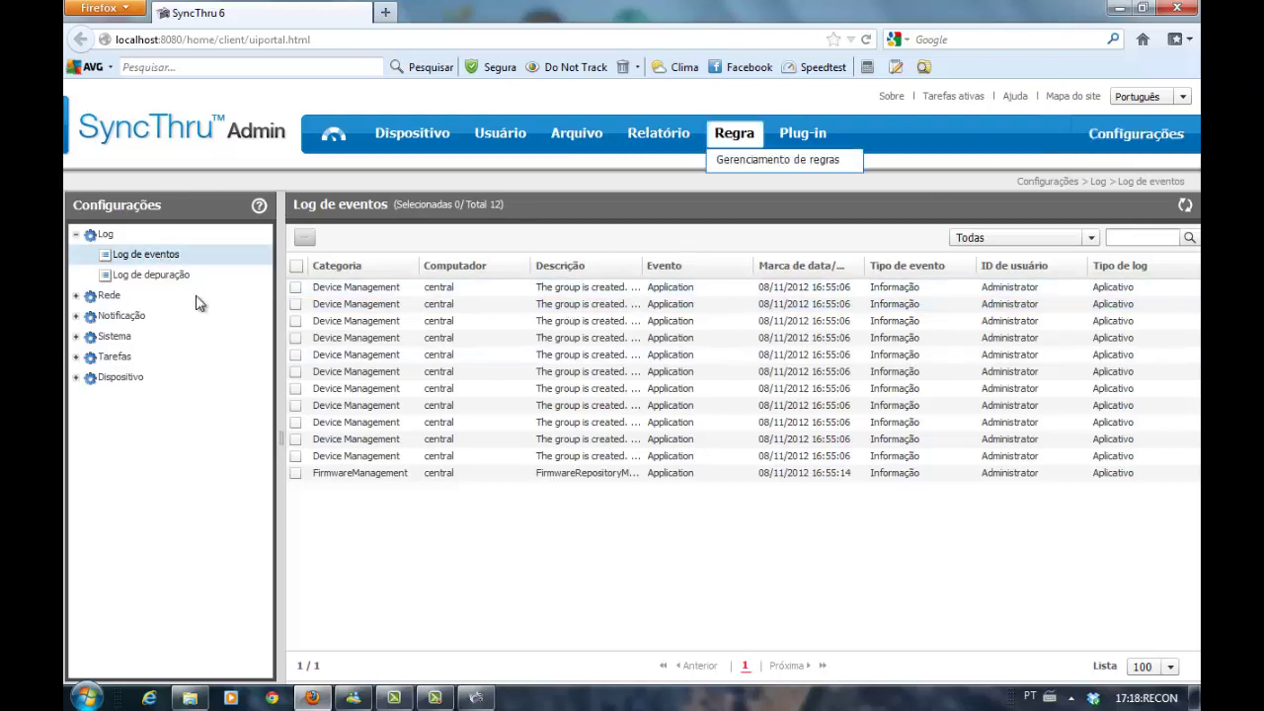
click(138, 380)
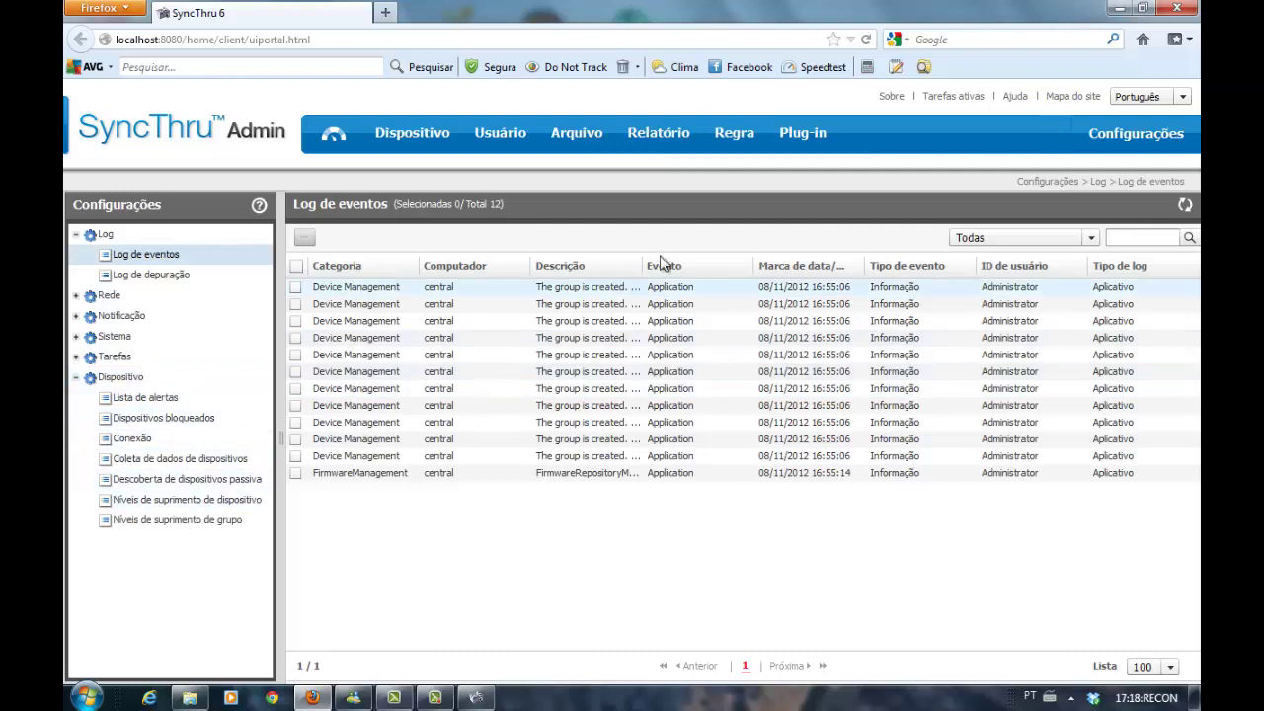
Return to plug-in management and review the details of the Client Software Management, Device Software Management and XOA Device Application Management plug-ins
mouse_move(796, 140)
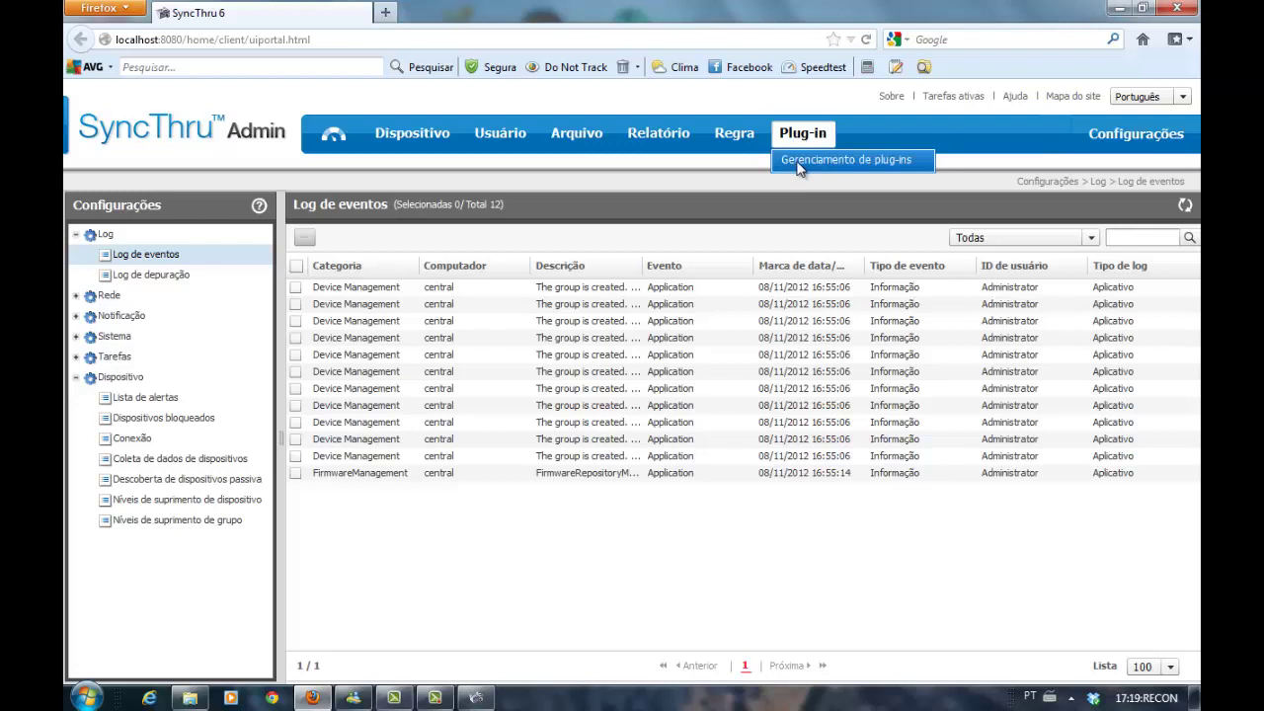
click(798, 163)
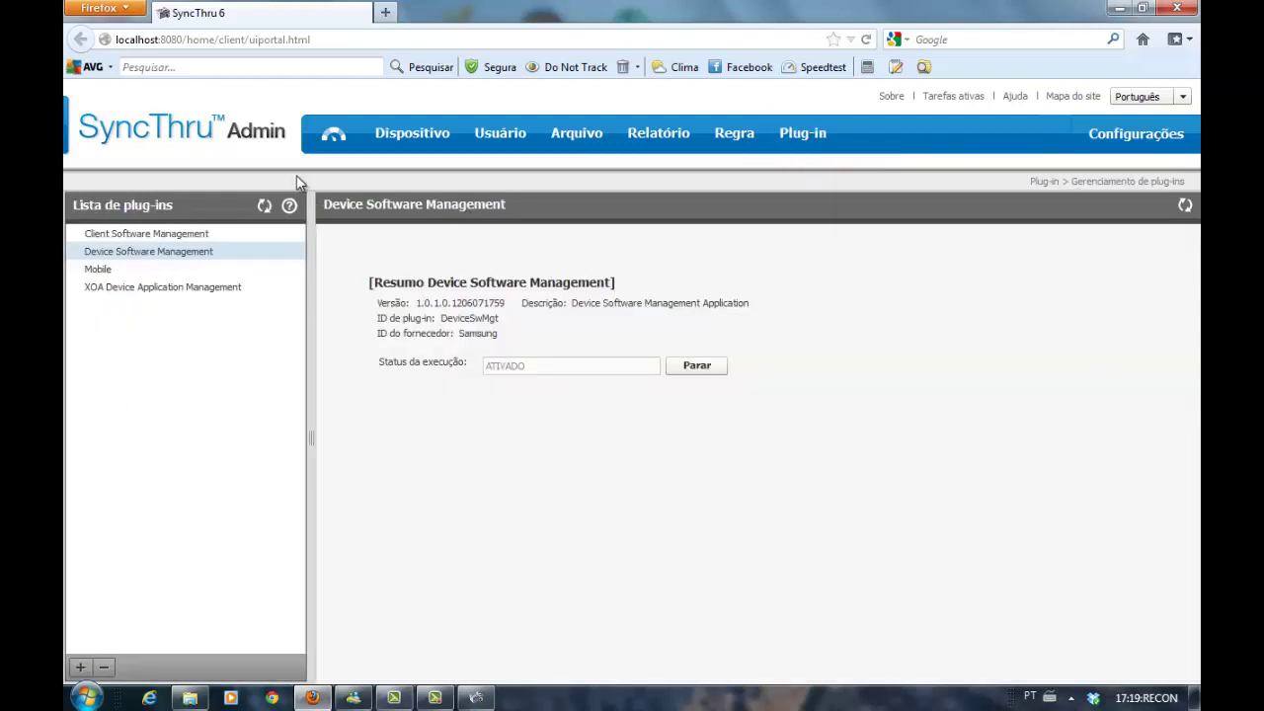
click(175, 235)
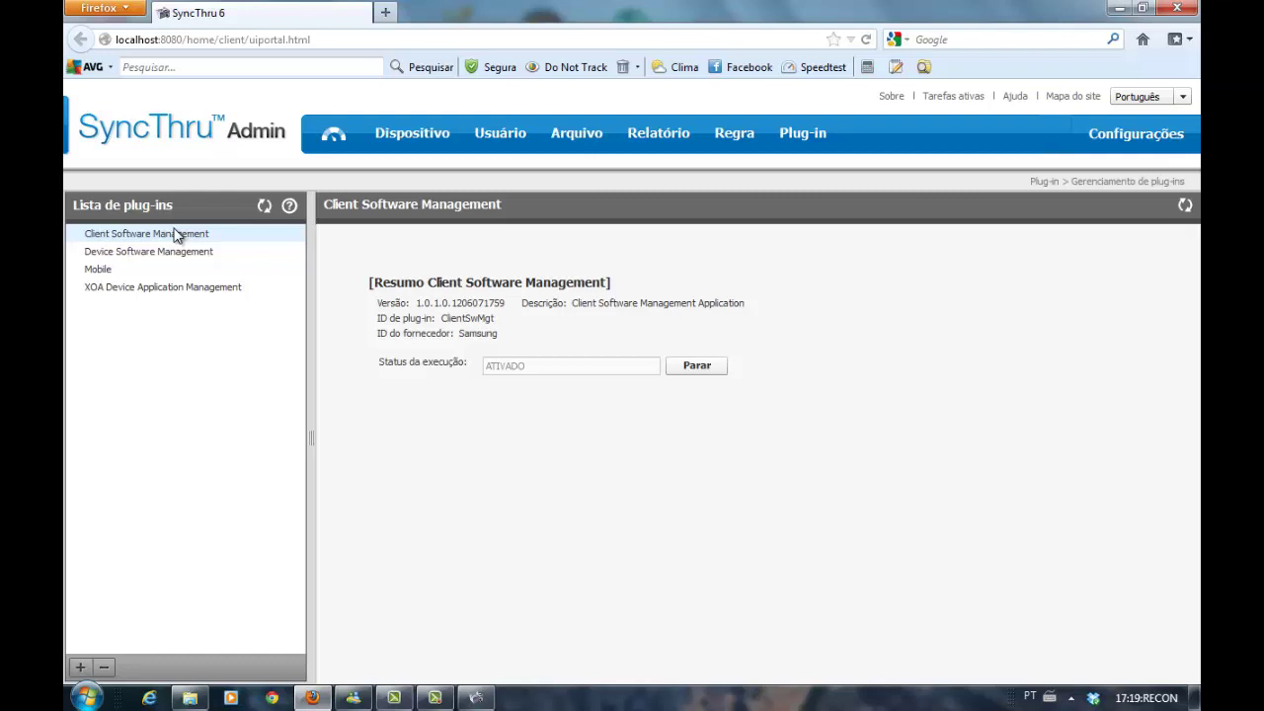
click(124, 254)
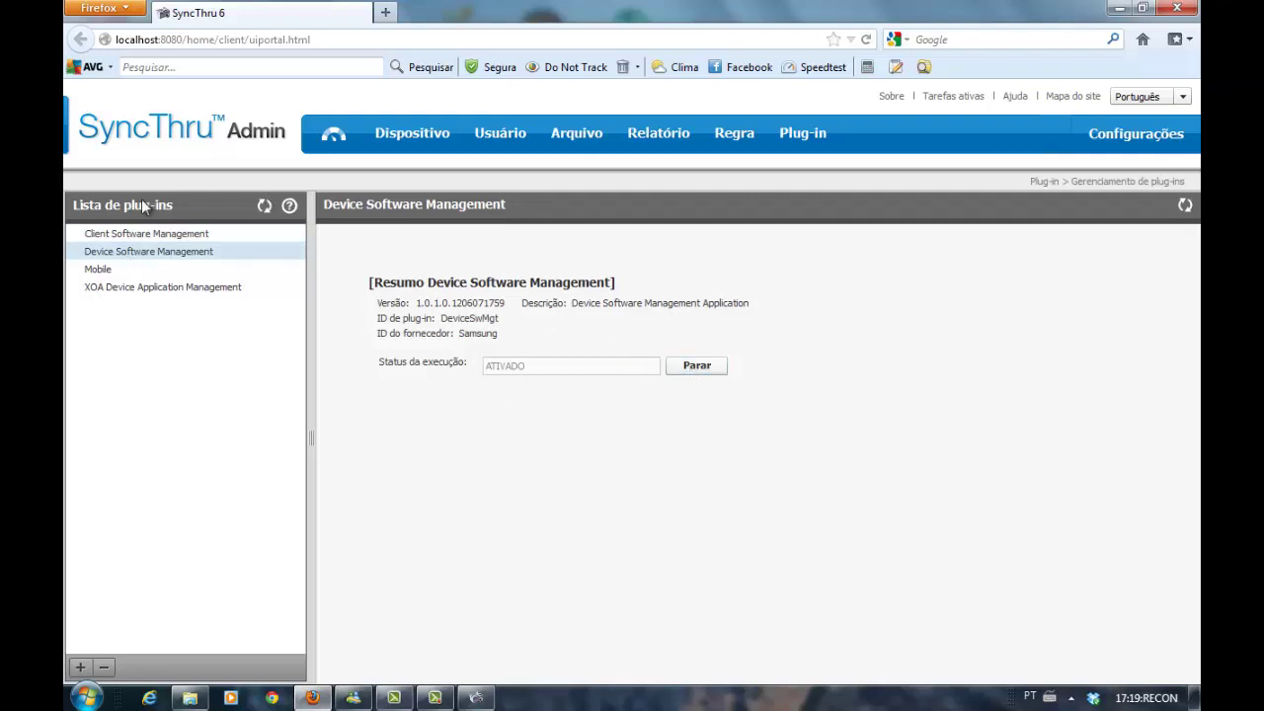
click(112, 286)
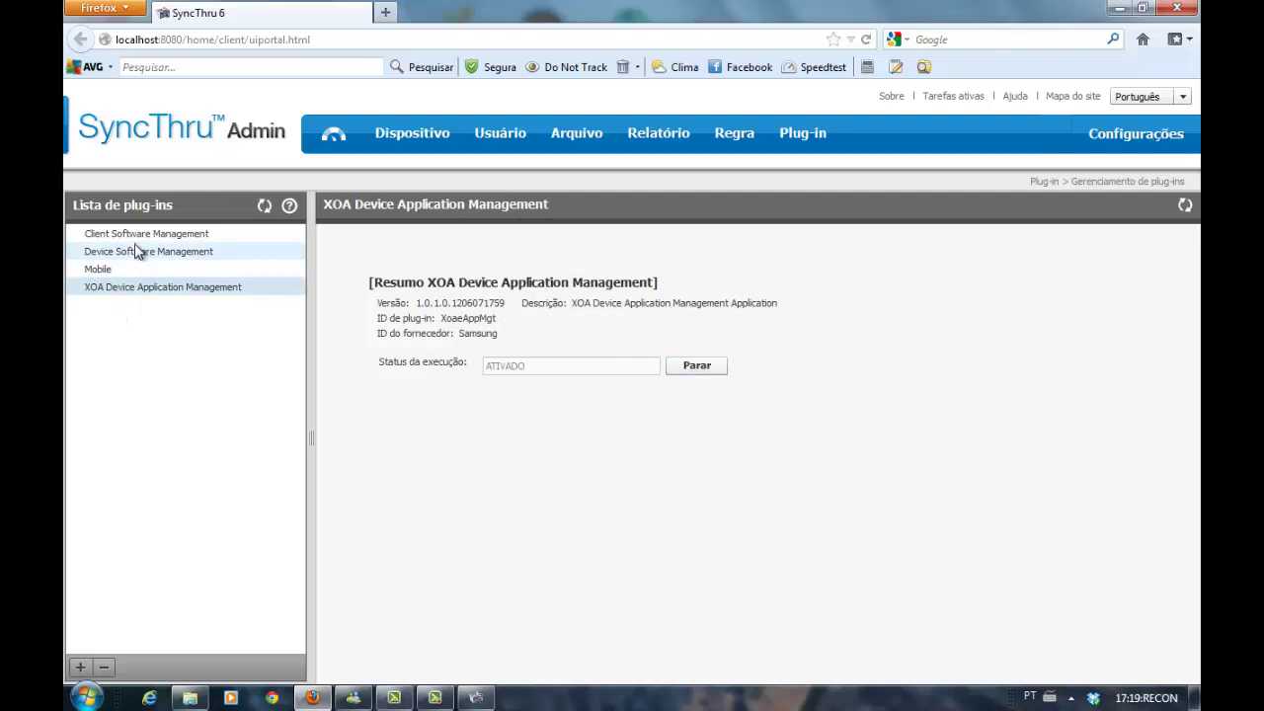
click(130, 237)
click(734, 132)
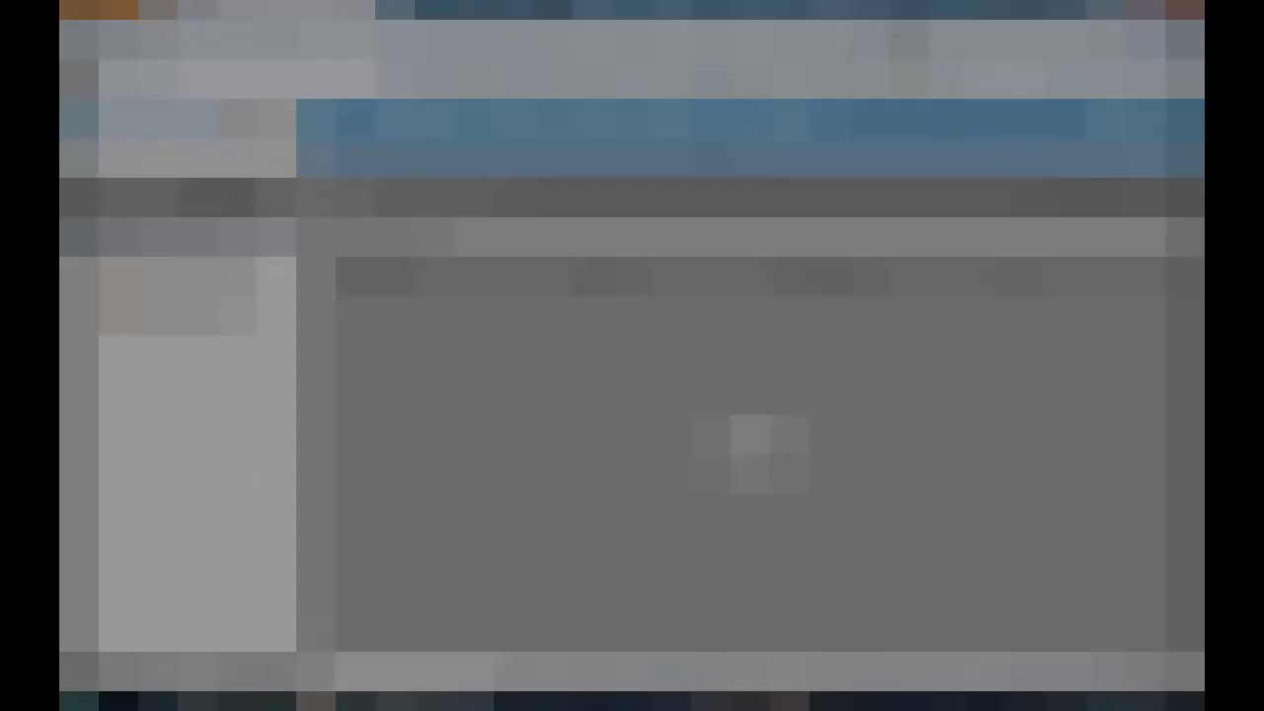